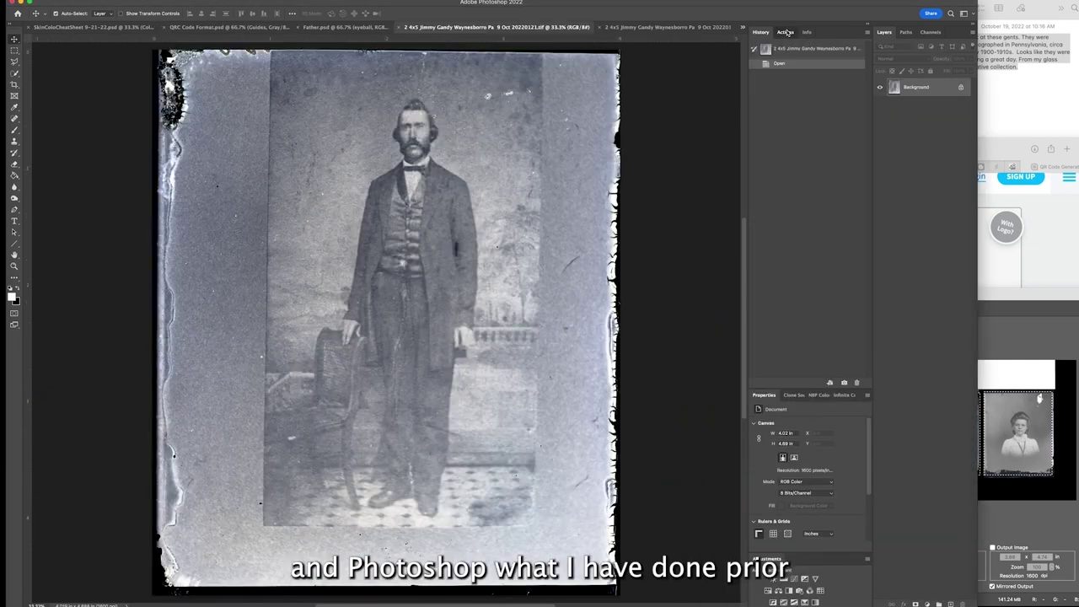
Step: Show the Actions panel and expand the reduce 4x5 action to list its steps
click(788, 33)
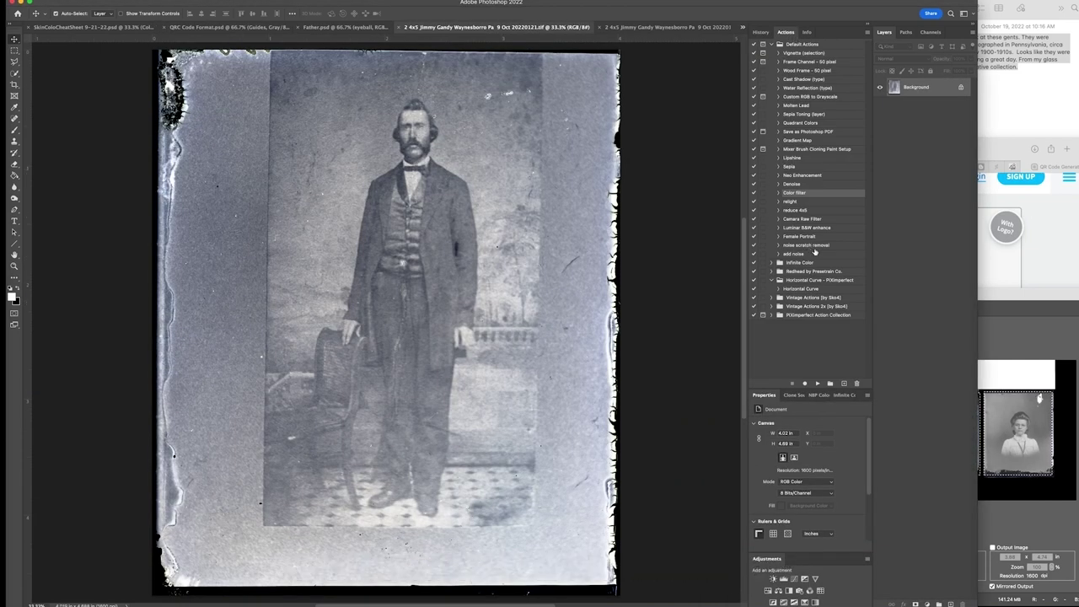
click(803, 210)
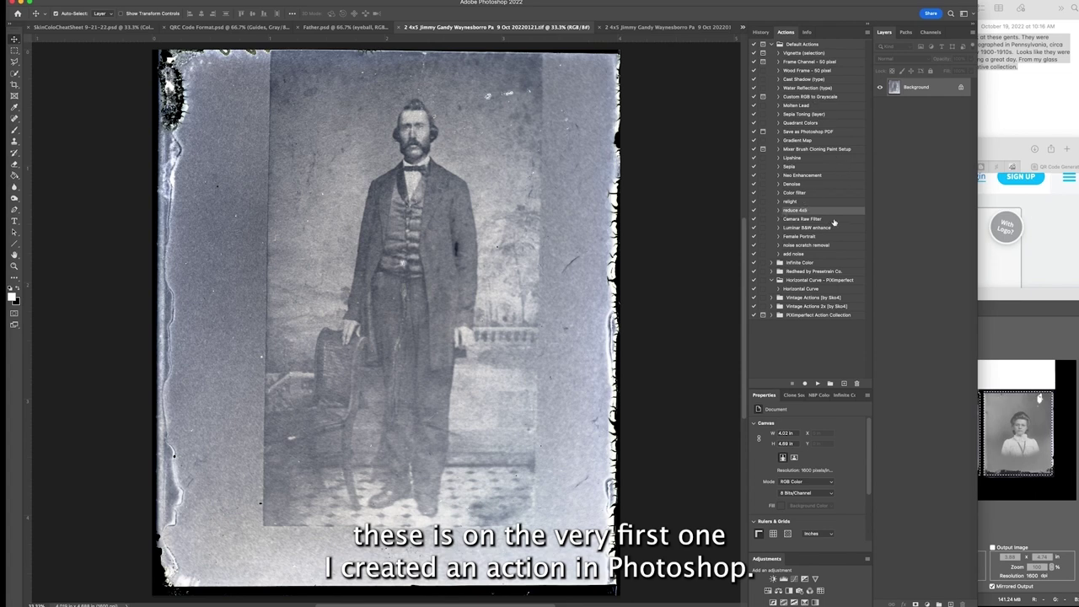
click(777, 211)
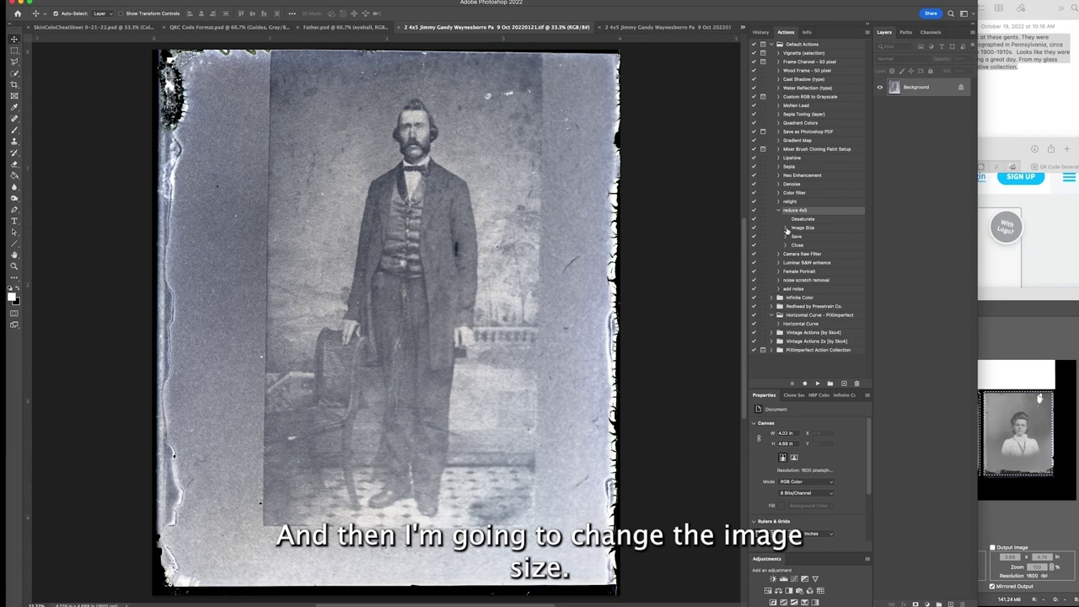
Step: Inspect the Image Size resolution and JPEG Save settings, then collapse reduce 4x5
click(786, 229)
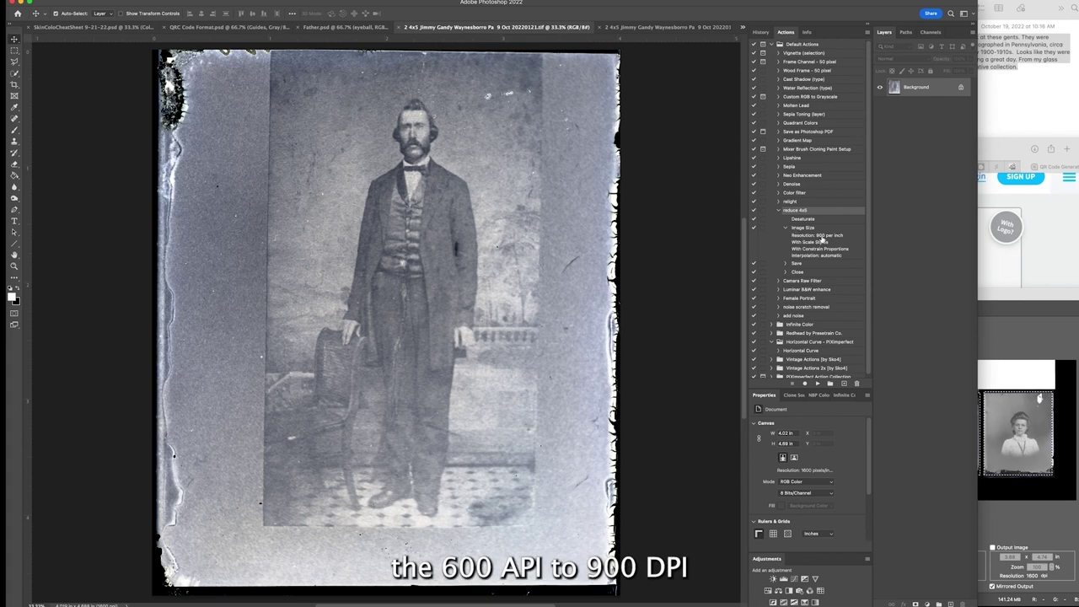
click(785, 228)
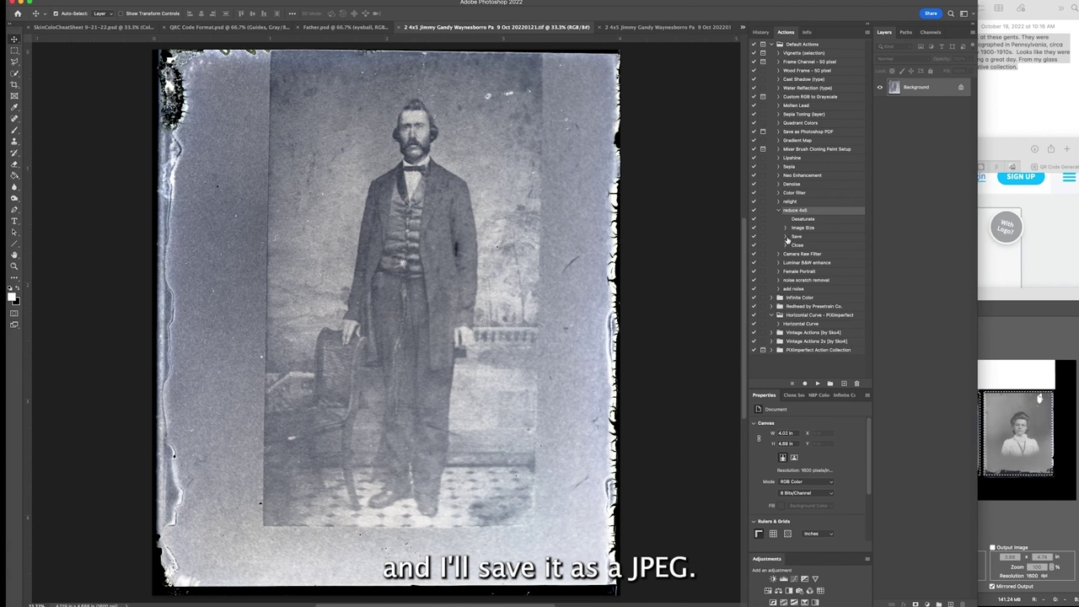
click(785, 237)
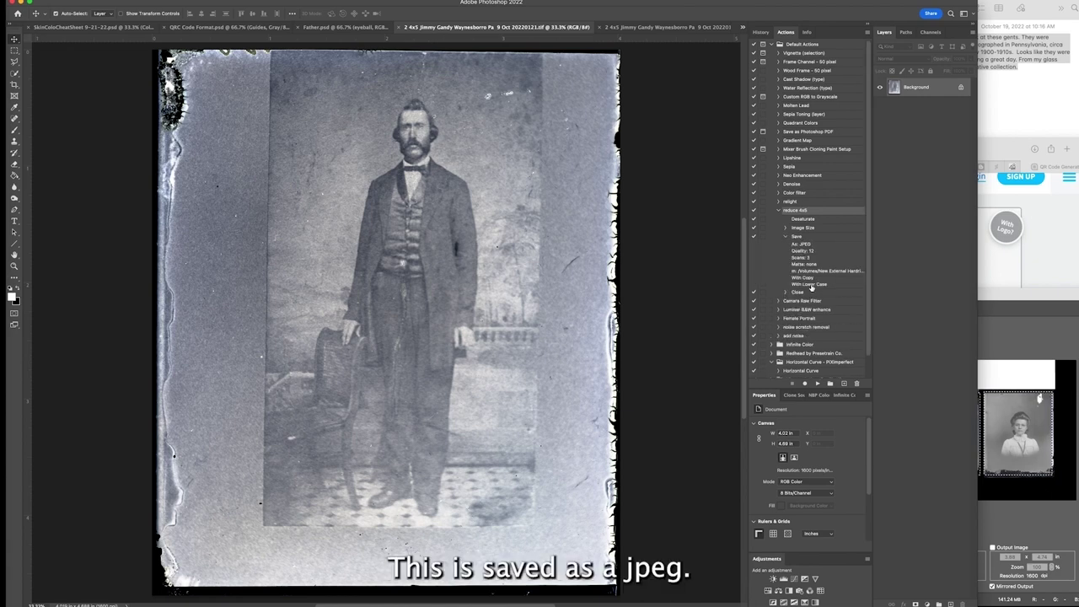
click(786, 237)
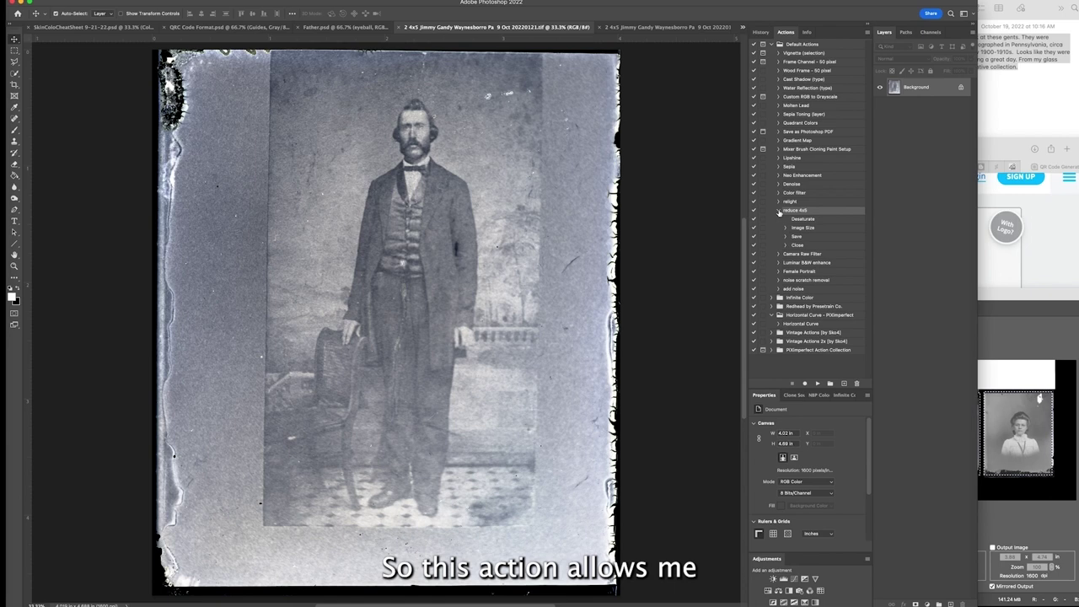
click(780, 211)
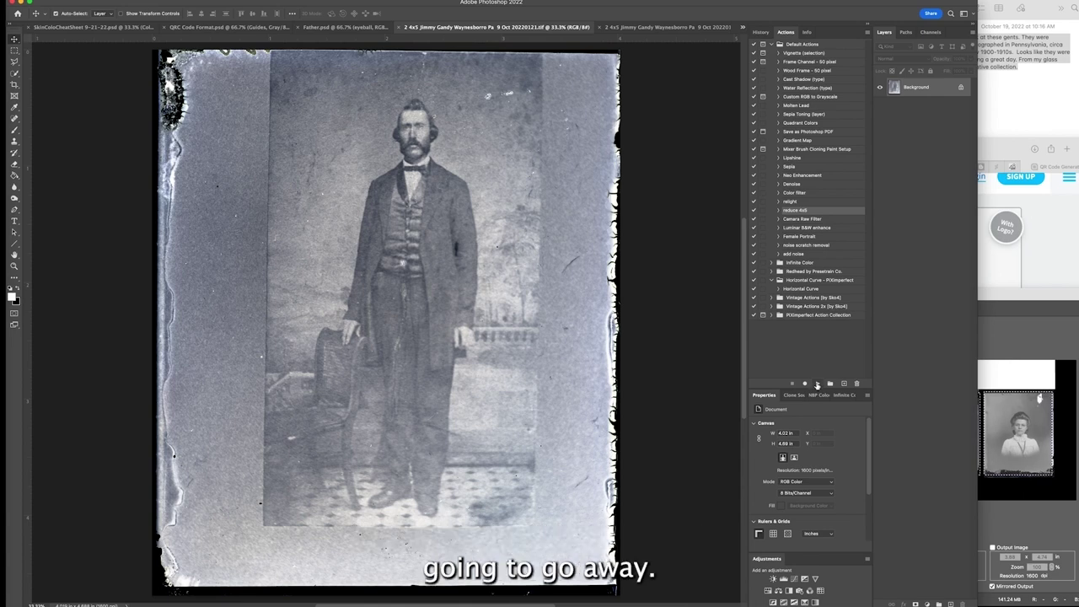
Step: Play the reduce 4x5 action on the standing man's scan
click(818, 384)
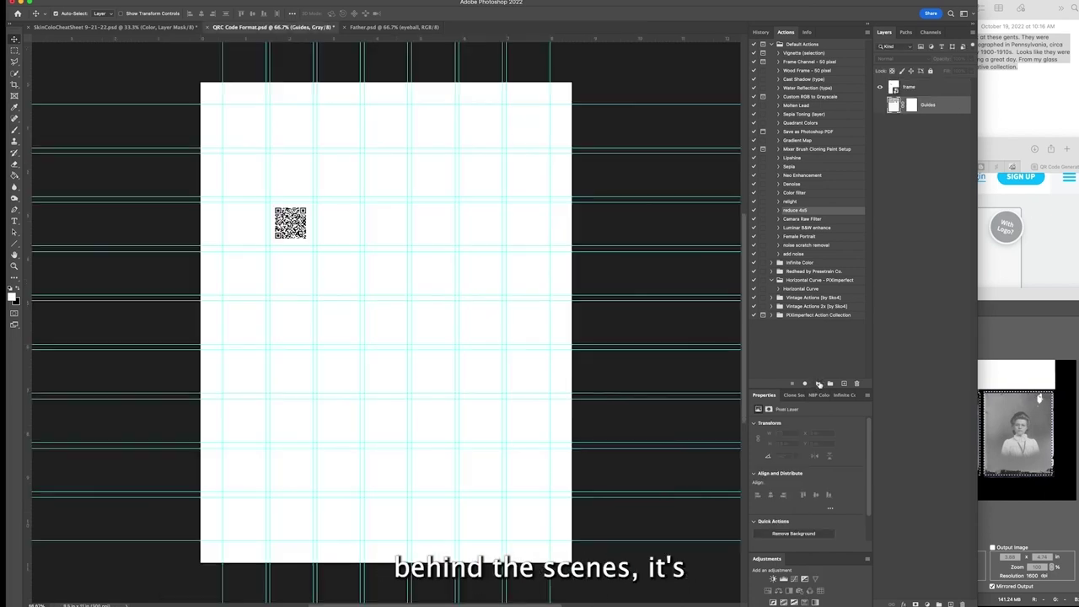
Step: Play reduce 4x5 on the girl's portrait to resize, save as JPEG and close it
click(816, 384)
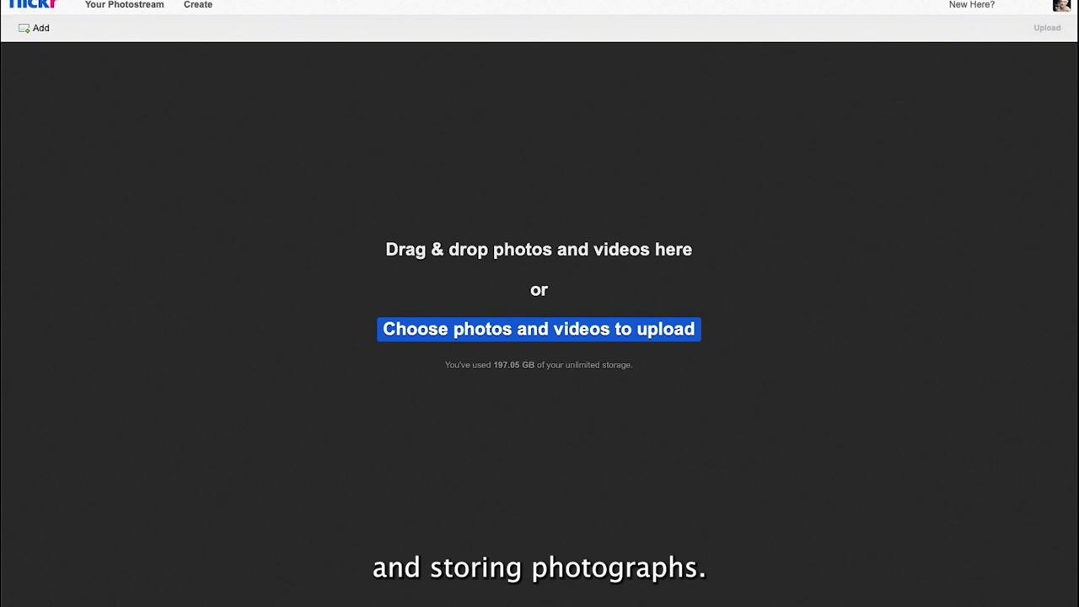
Step: Drag the folder of 12 processed scans from Finder onto Flickr's drop area
drag(0, 194, 413, 210)
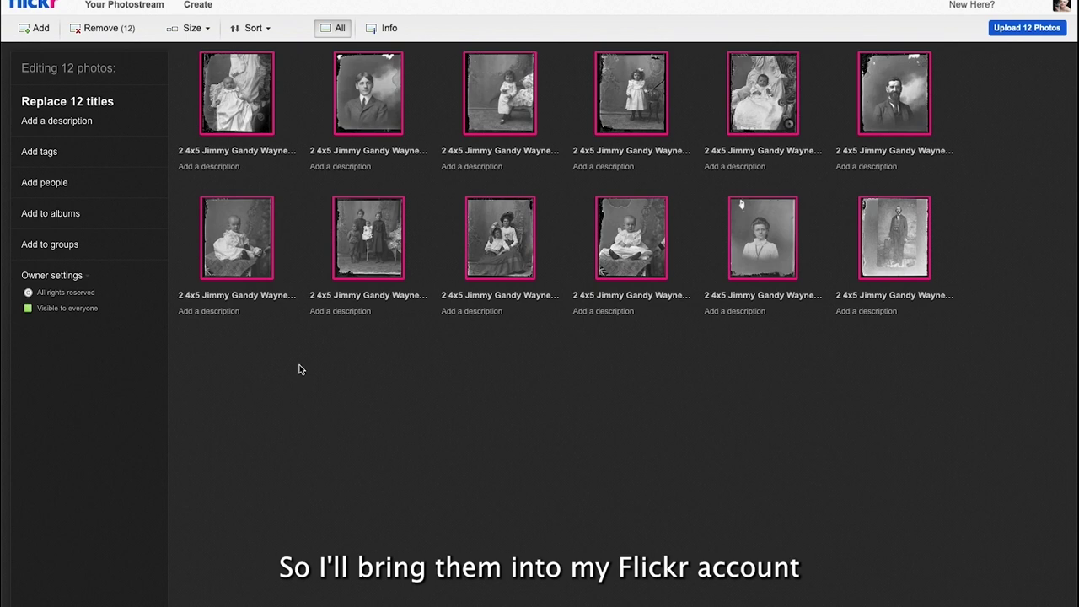
Step: Set the 12 uploads to Your family visibility and create the album '13 Way' for them
click(29, 309)
click(41, 345)
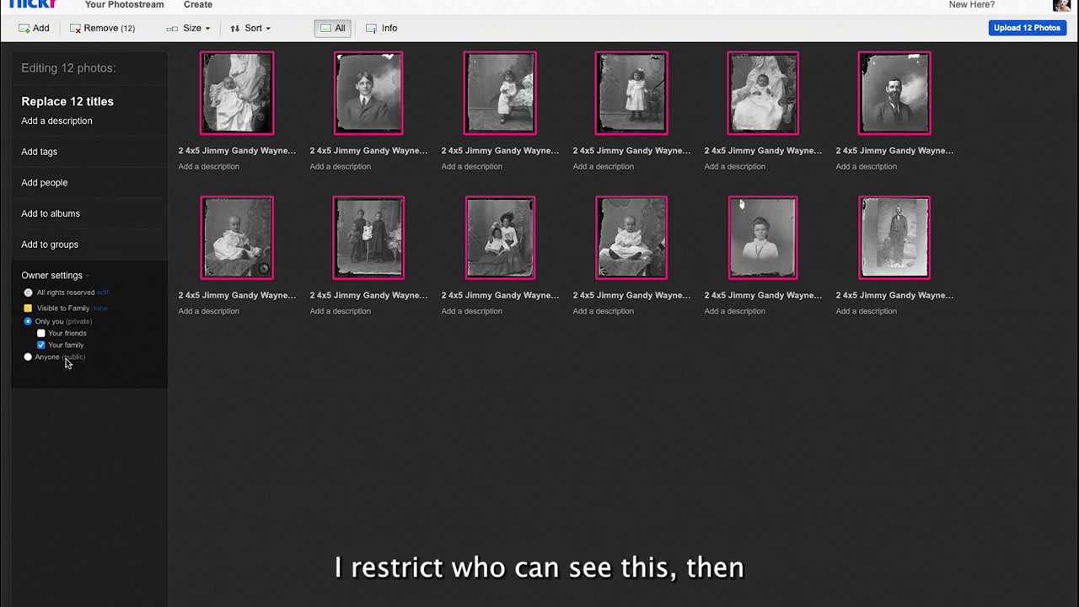
click(47, 221)
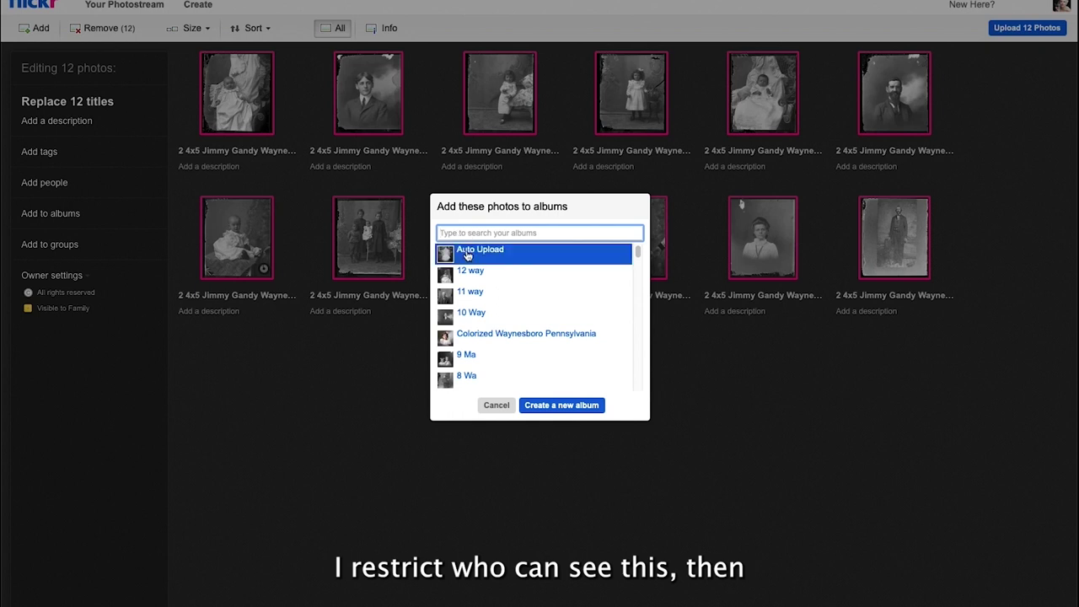
click(574, 406)
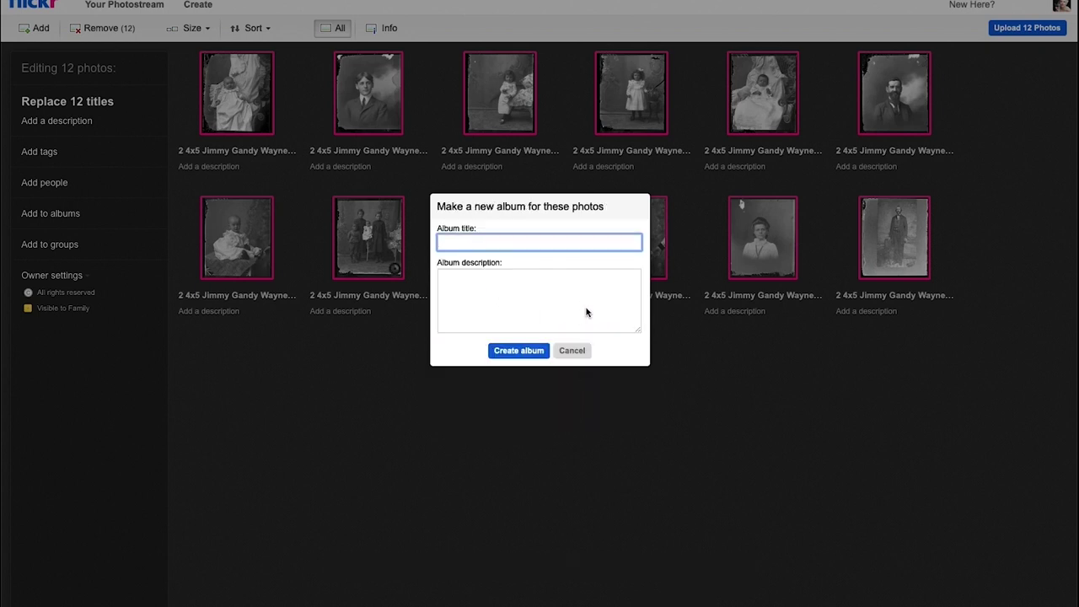
text(13 Way)
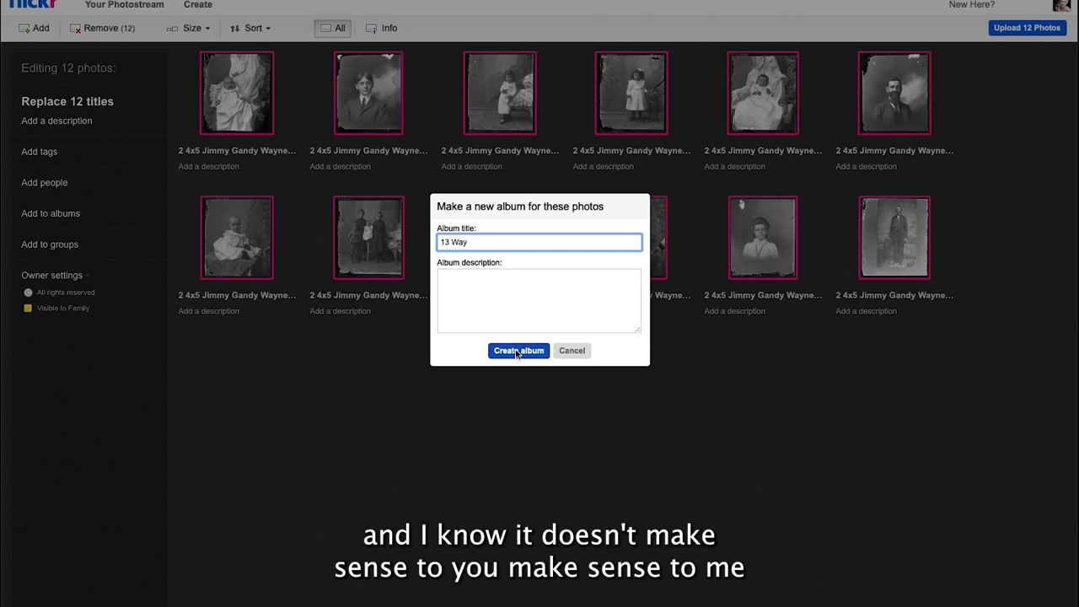
click(516, 352)
Step: Add the photos to the needing-work album and the Waynesboro PA-Maryland negatives album
text(wo)
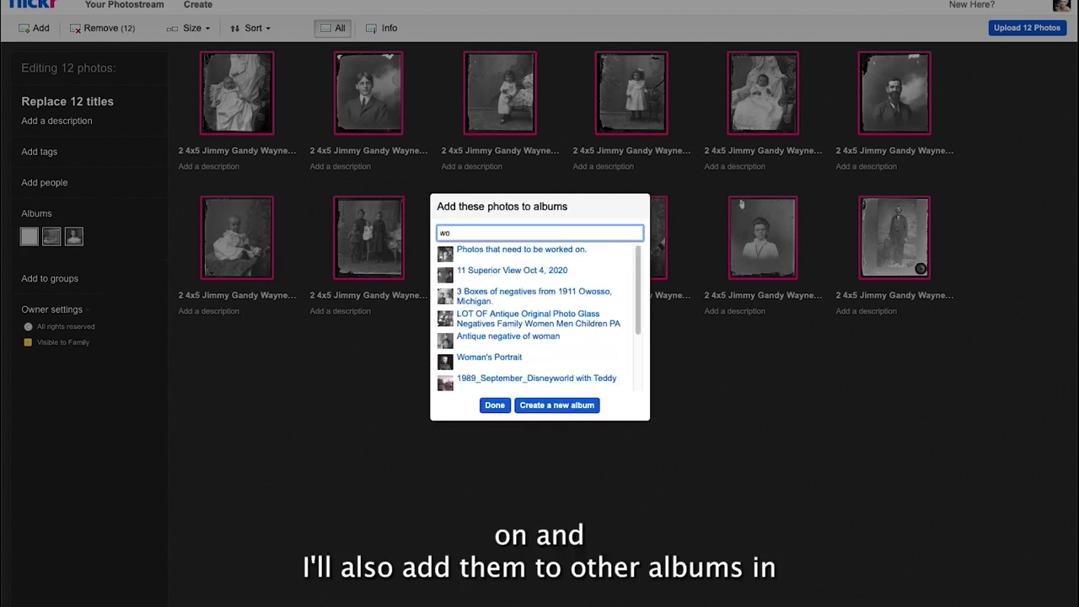
text(rk)
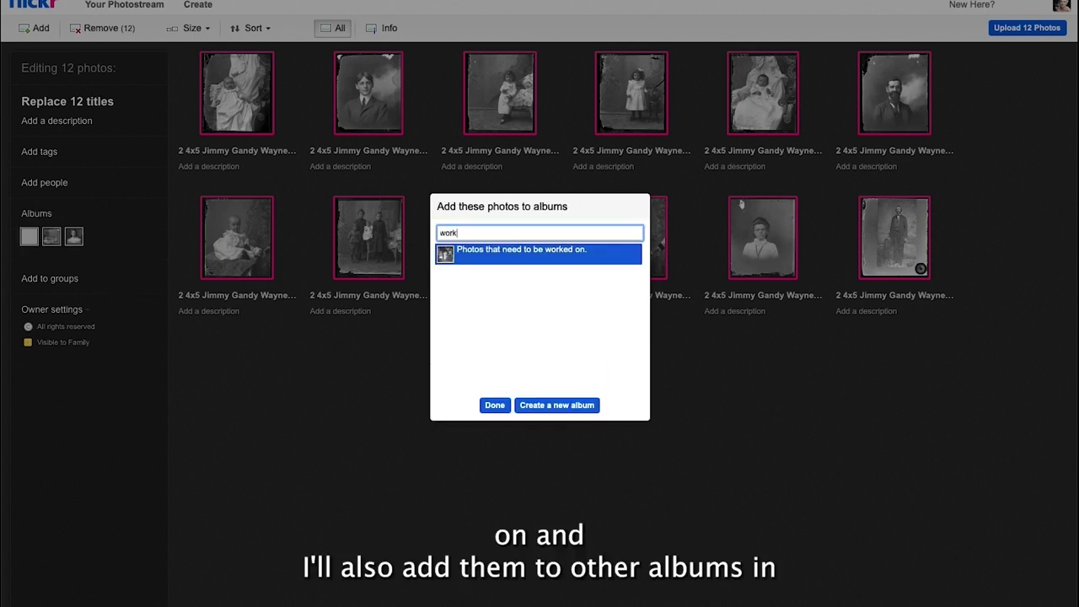
click(512, 255)
key(BackSpace)
key(BackSpace)
key(BackSpace)
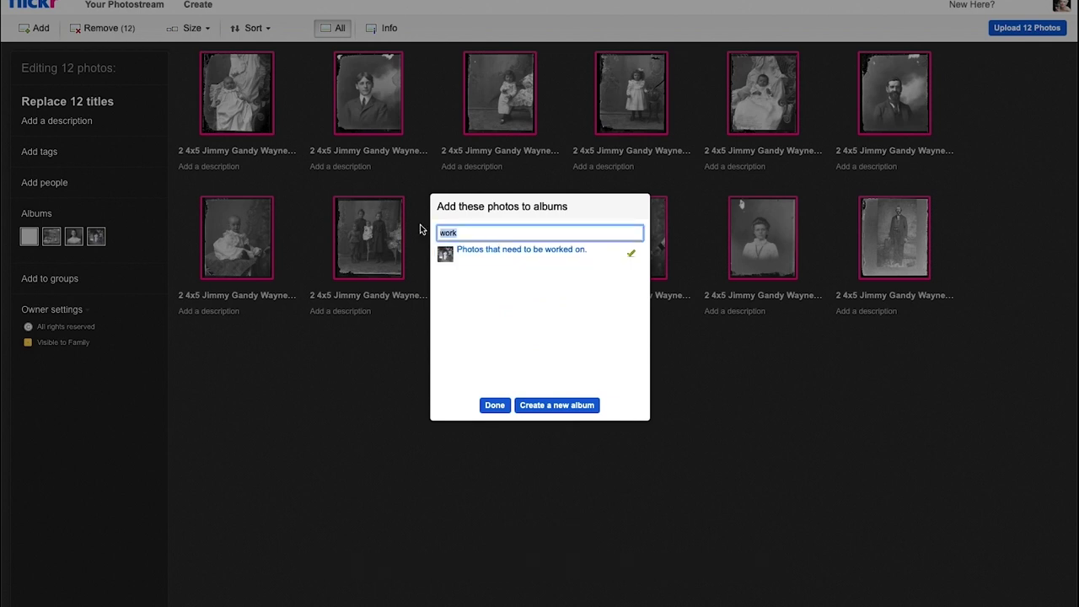
text(ayne)
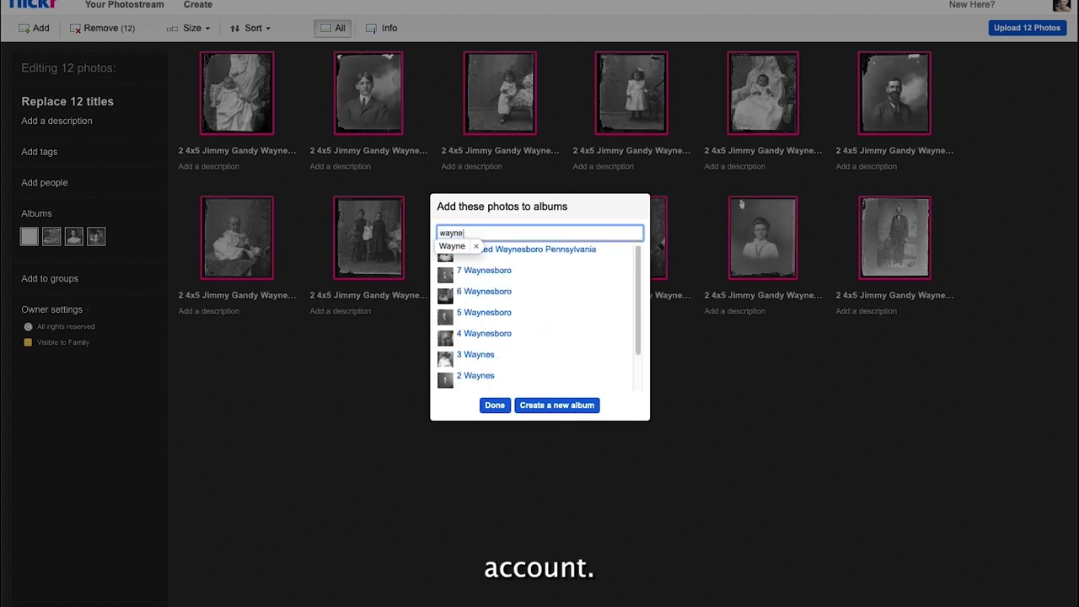
text(sboro)
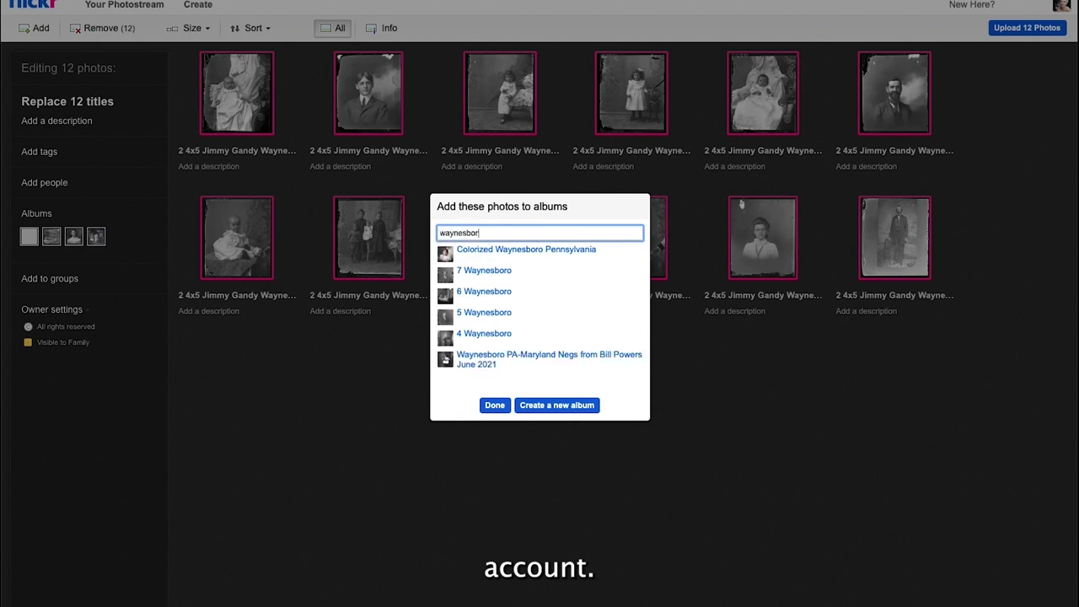
click(523, 359)
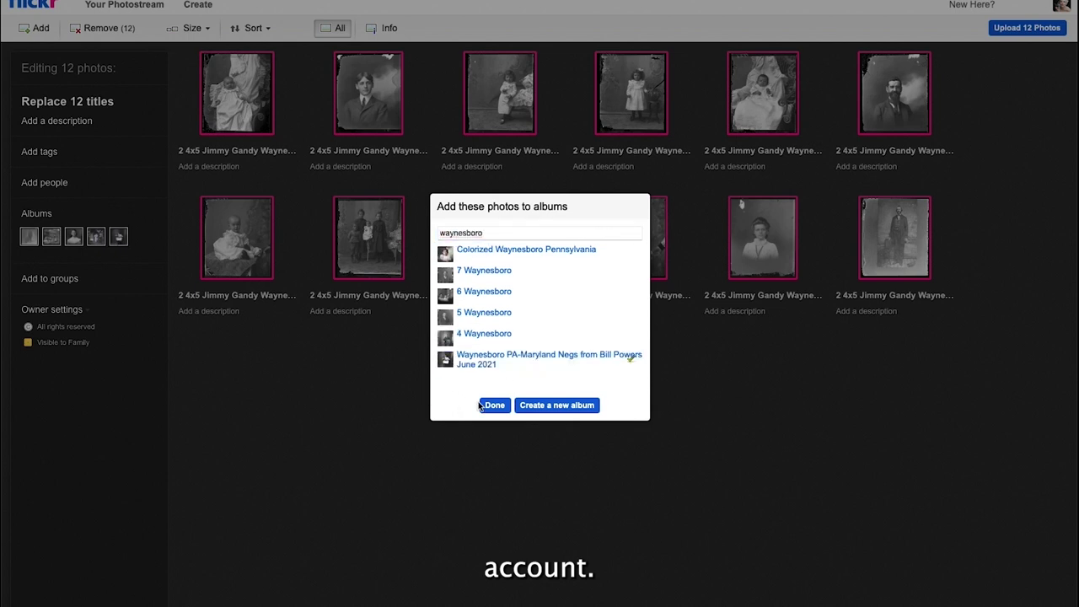
click(495, 405)
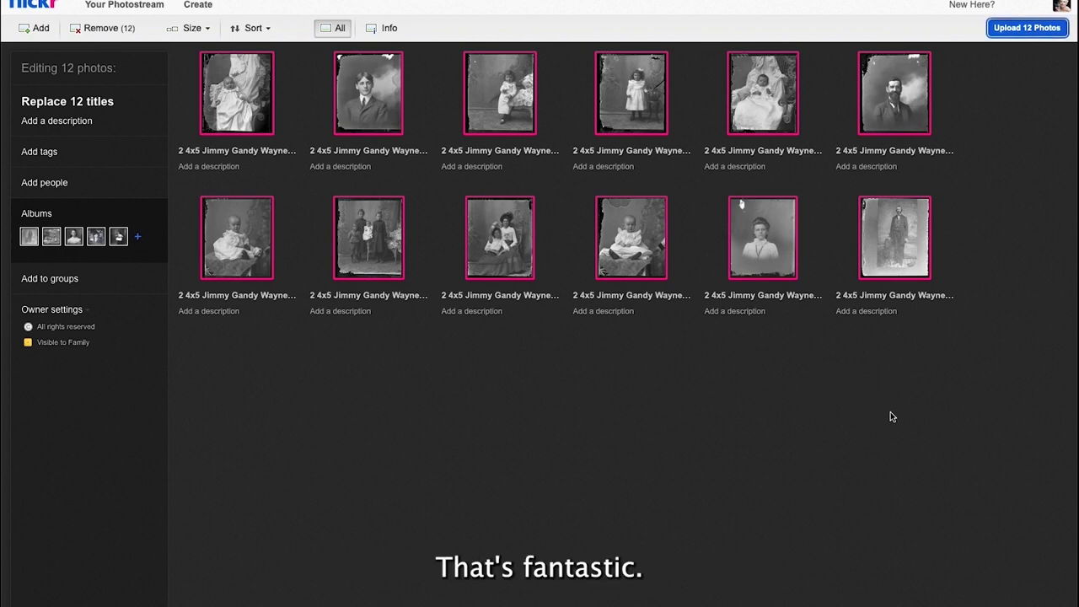
Step: Upload the 12 photos and confirm the upload with the changes
click(1044, 29)
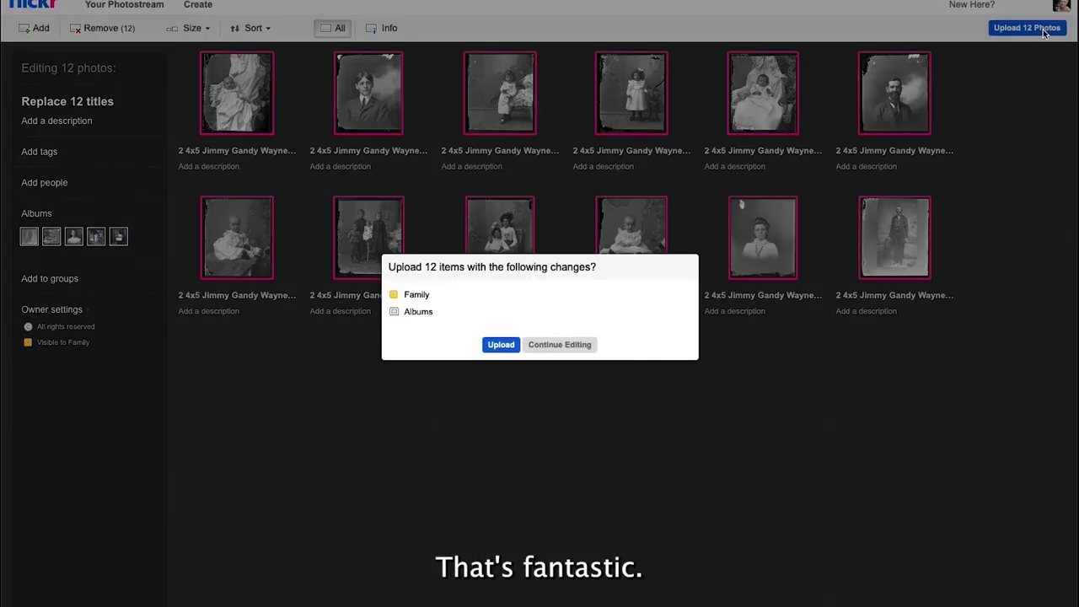
click(495, 346)
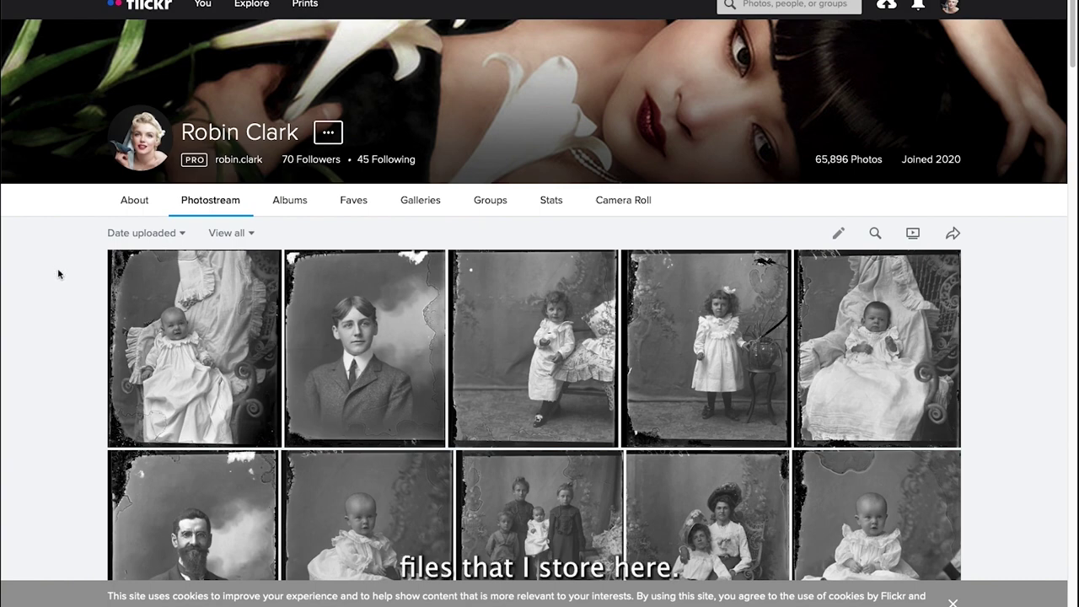
Step: Browse the Albums page and open the 13 Way album's first photo, the standing man
click(288, 200)
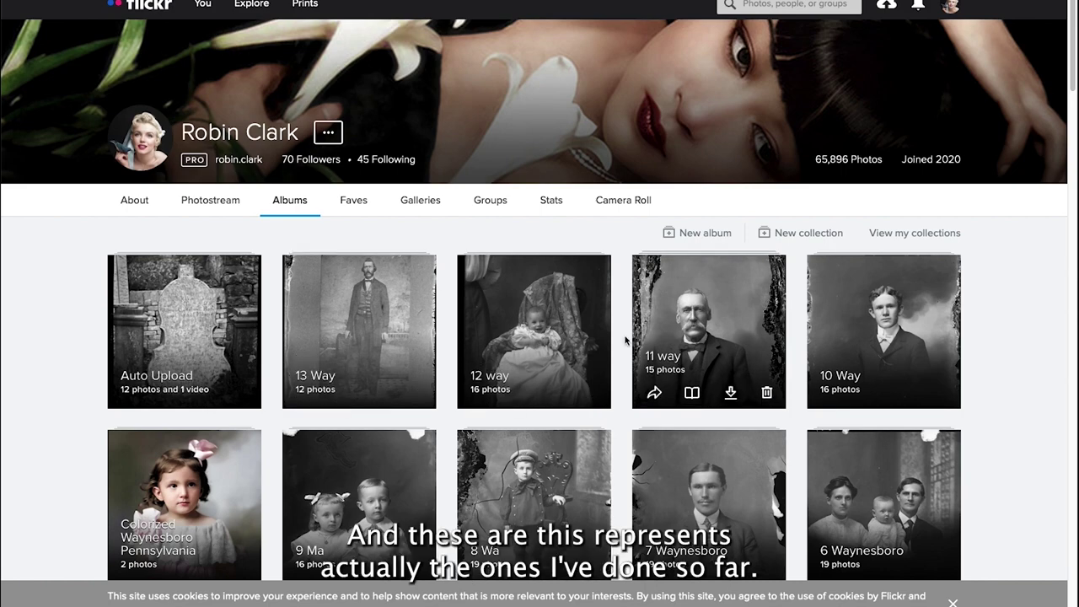
scroll(34, 334, down, 1)
scroll(62, 308, down, 1)
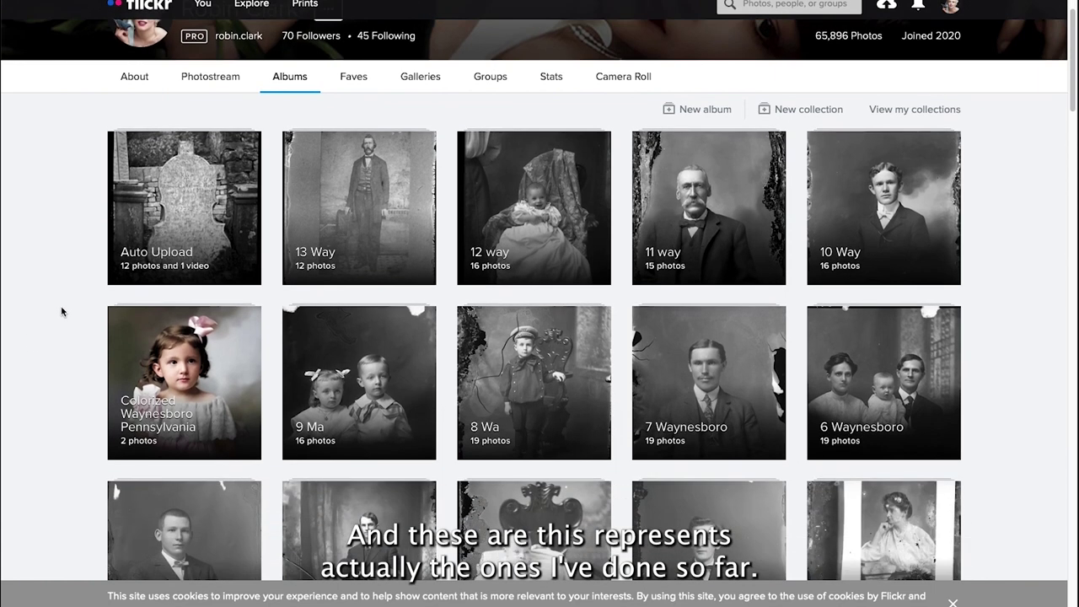
scroll(34, 299, down, 1)
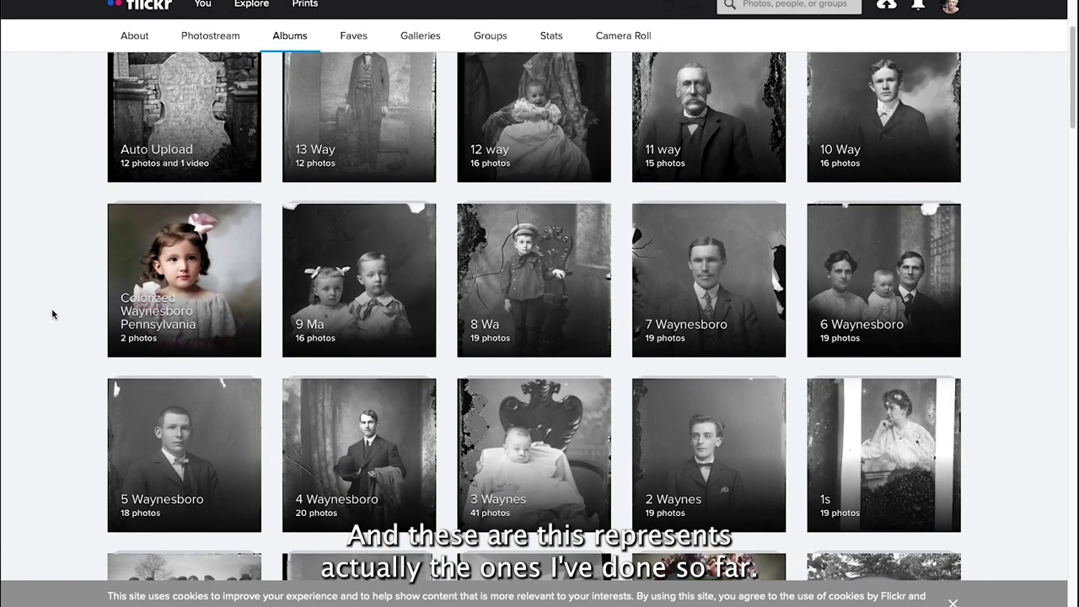
scroll(52, 308, down, 1)
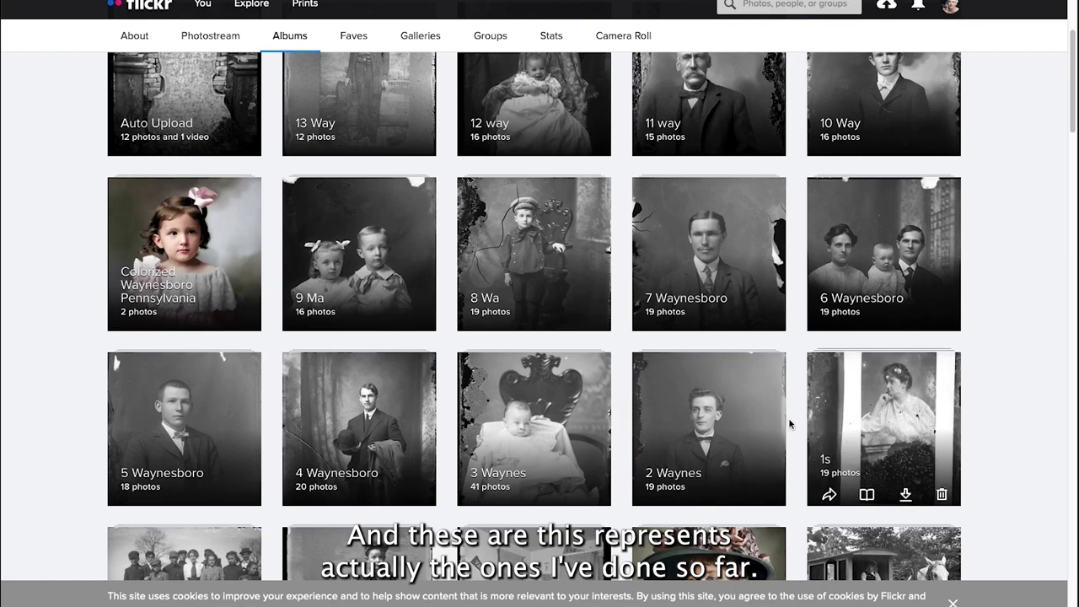
scroll(50, 363, up, 3)
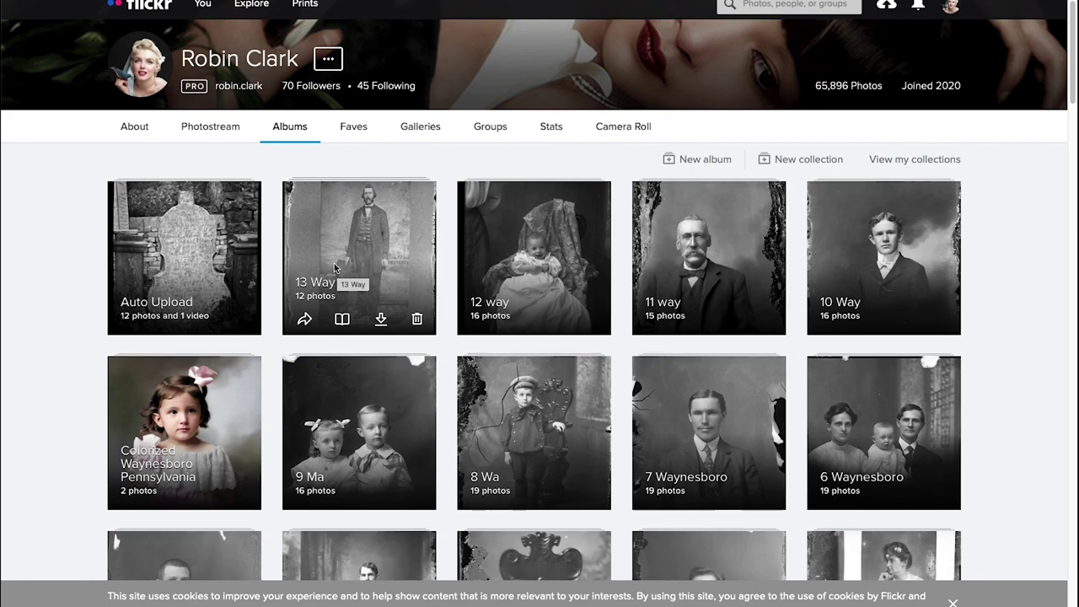
scroll(539, 422, down, 2)
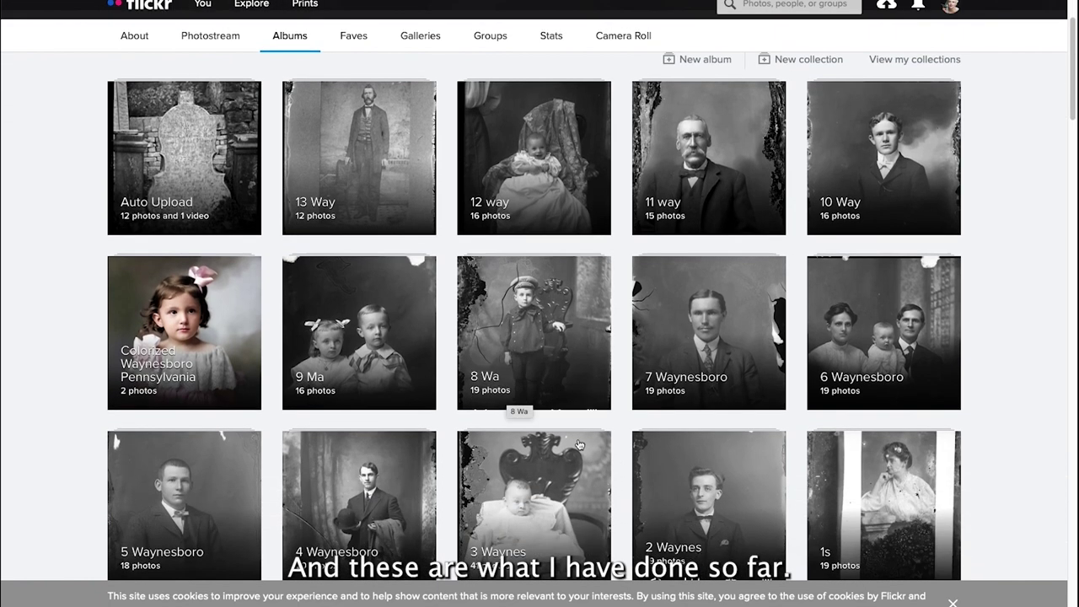
scroll(363, 312, up, 3)
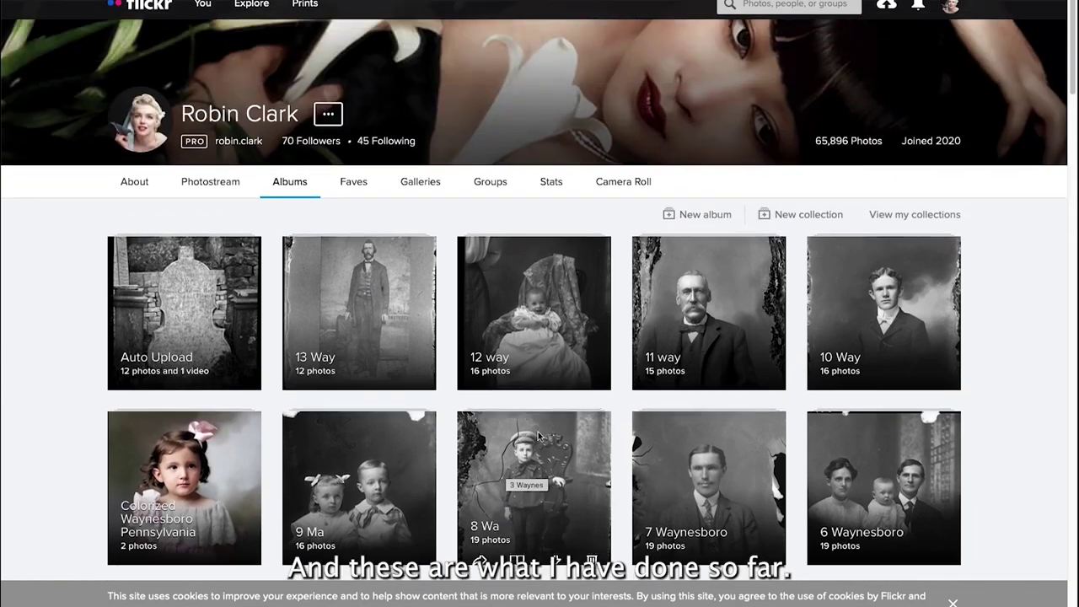
click(358, 303)
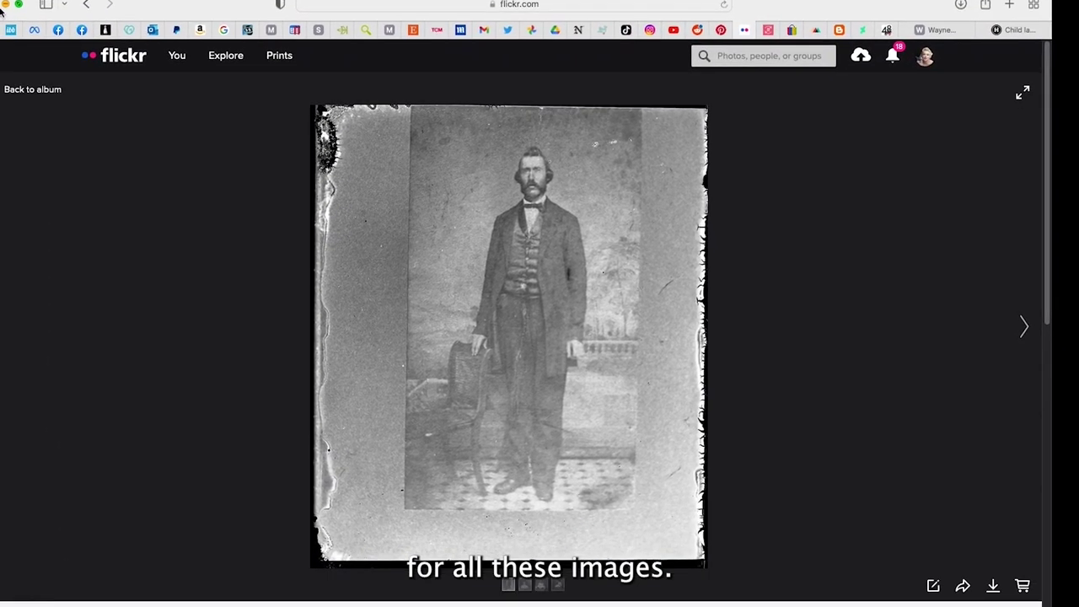
Step: Copy the standing man photo's URL from Safari's address bar and return to the 13 Way album
mouse_move(251, 4)
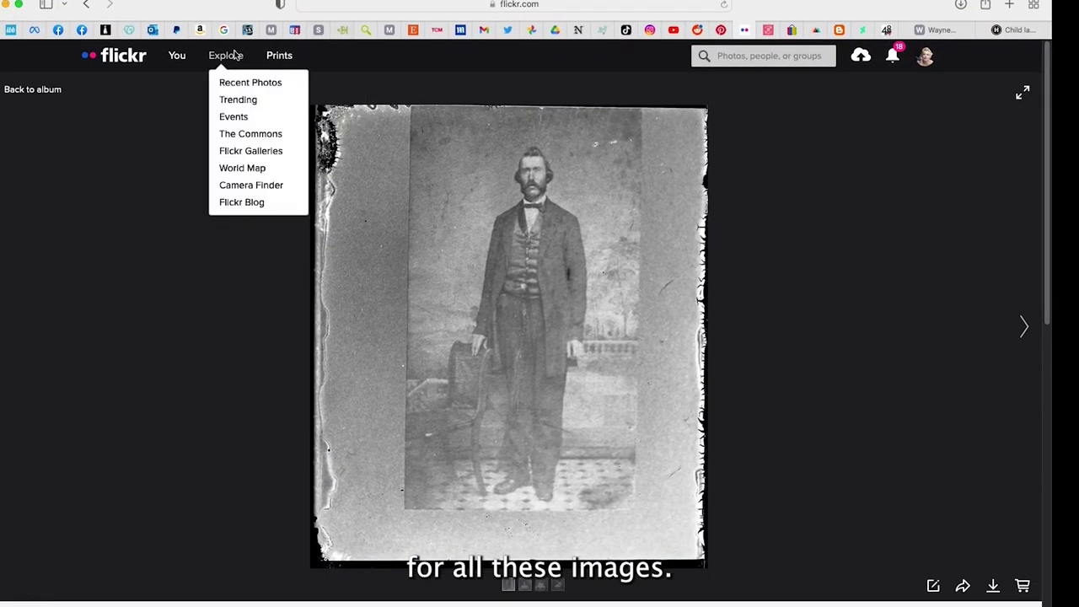
click(438, 6)
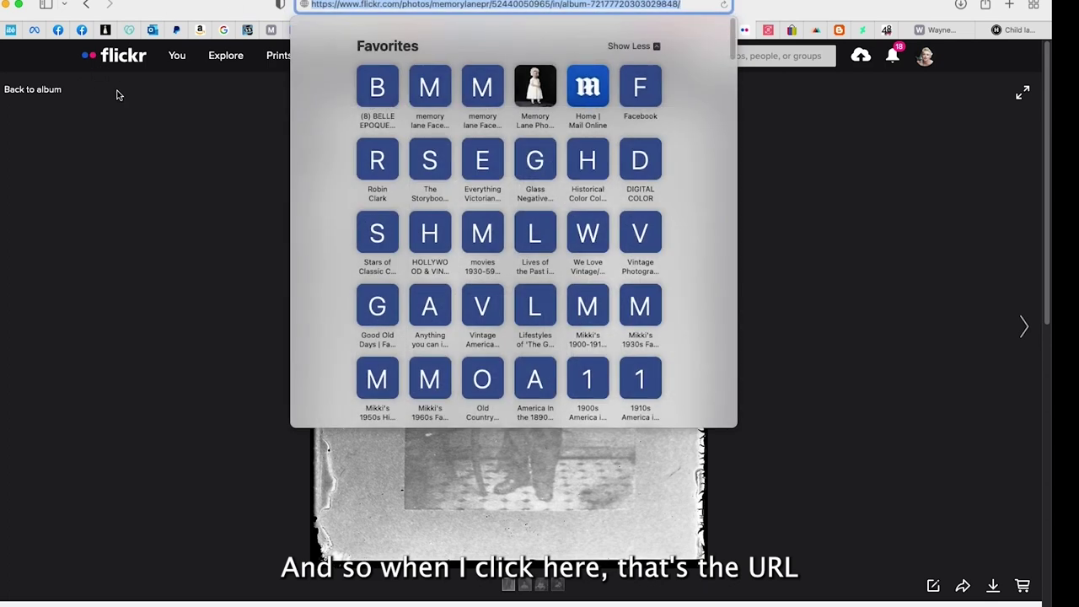
click(352, 7)
key(super+a)
key(super+c)
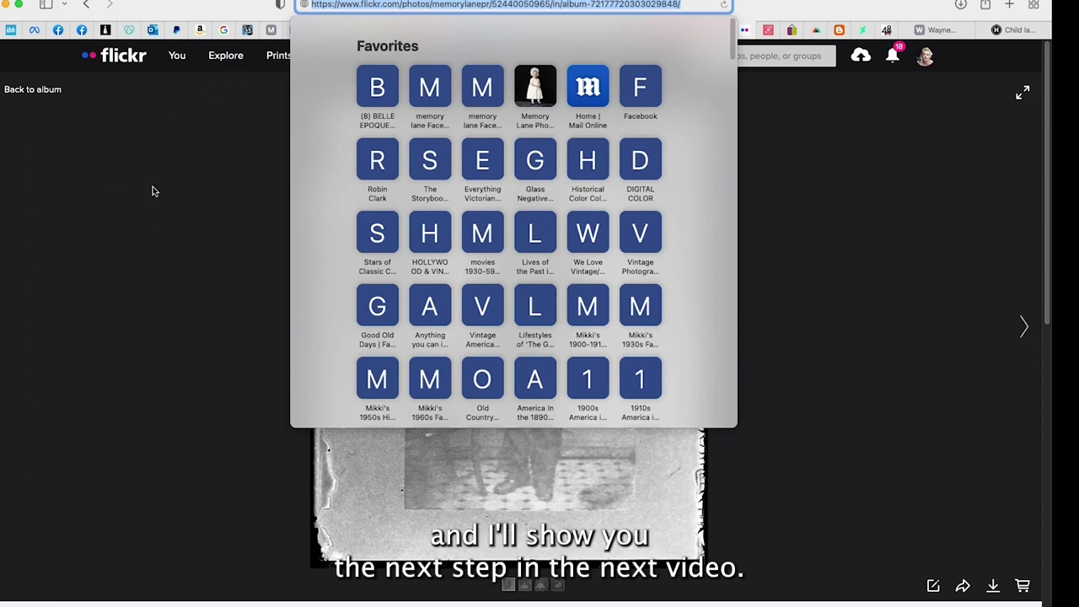
click(126, 176)
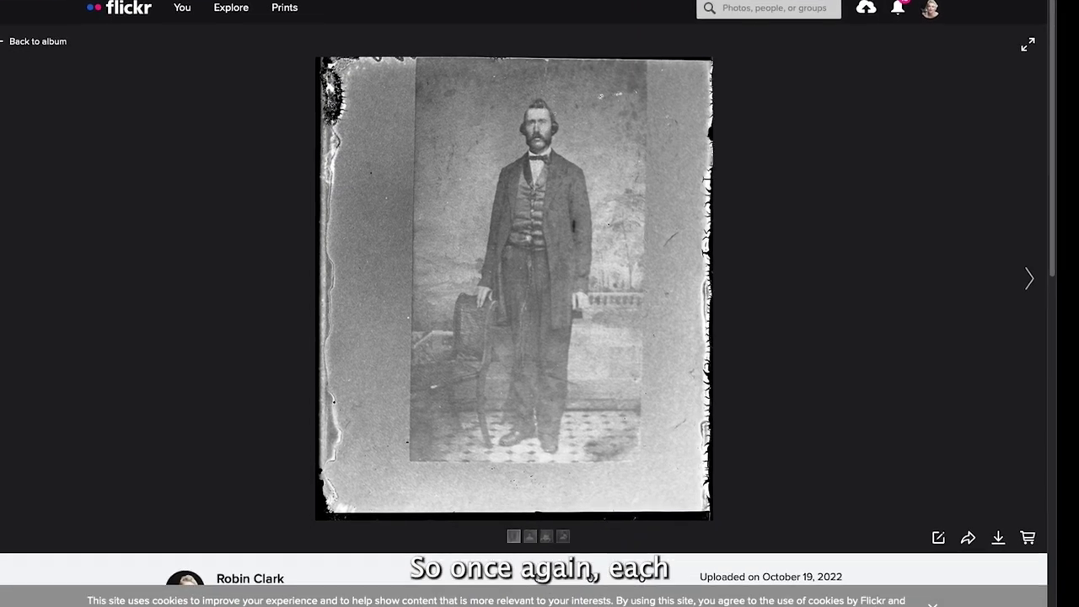
click(38, 42)
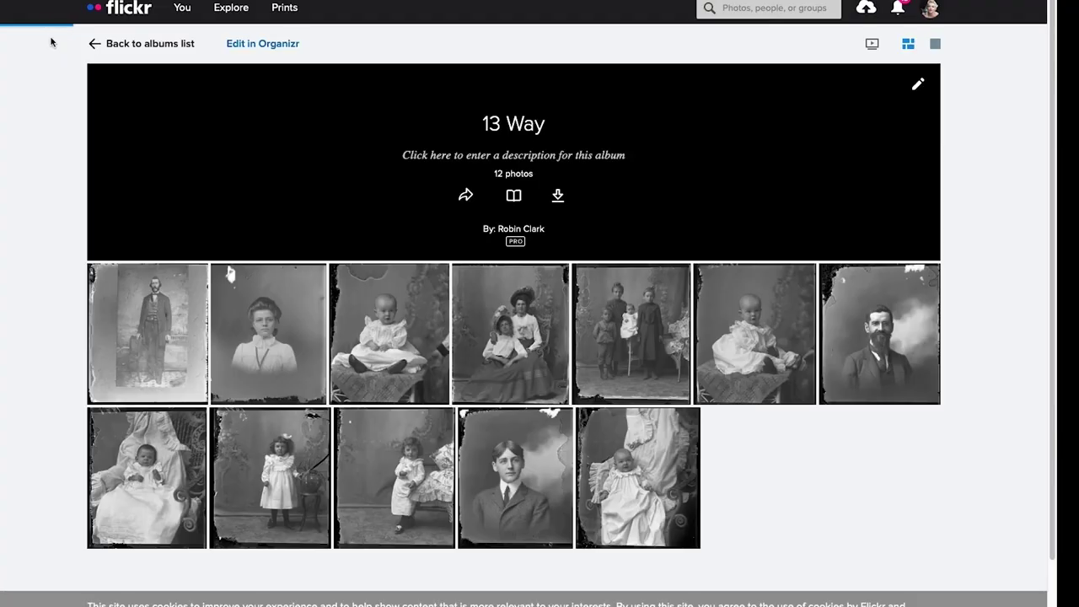
Step: Open the fourth photo of the 13 Way album on its own Flickr page
click(503, 336)
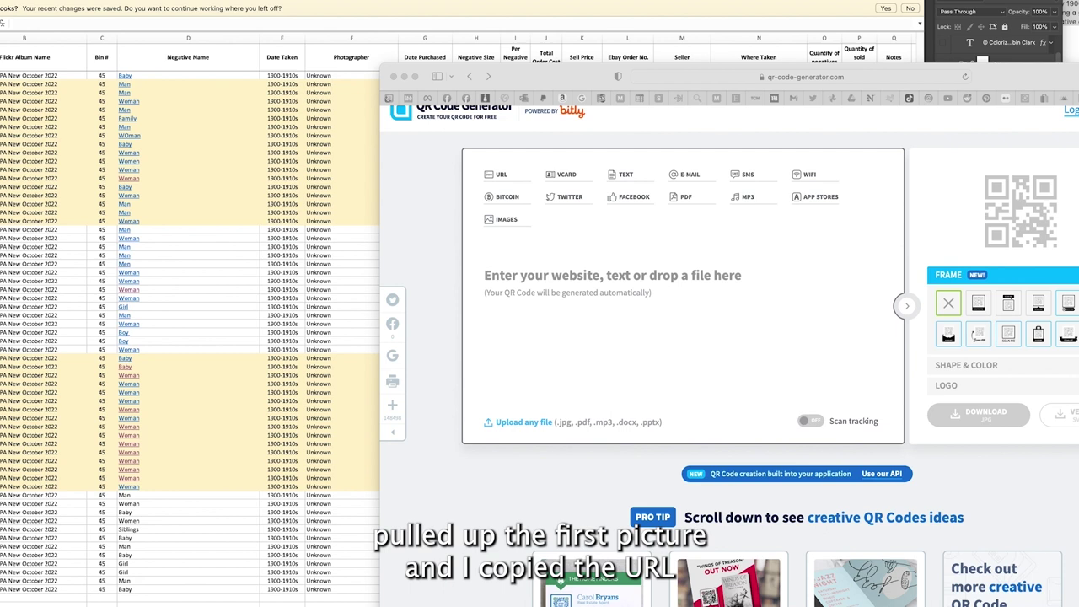
Step: Paste the Flickr photo URL into QR Code Generator, download the code, then select Excel cell D587
click(484, 277)
key(super+v)
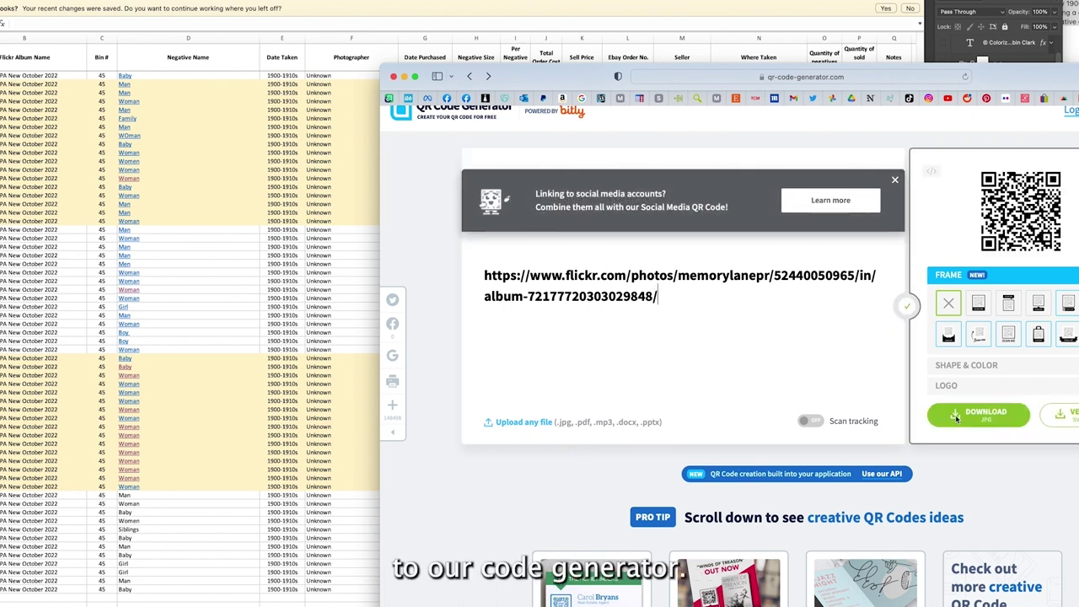
click(955, 415)
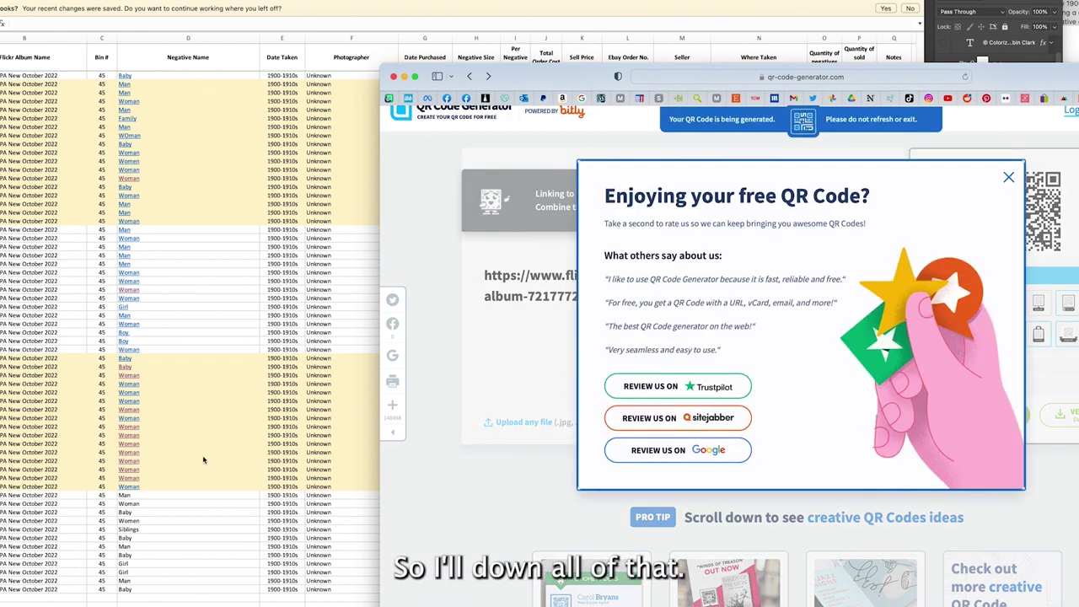
click(193, 501)
click(195, 501)
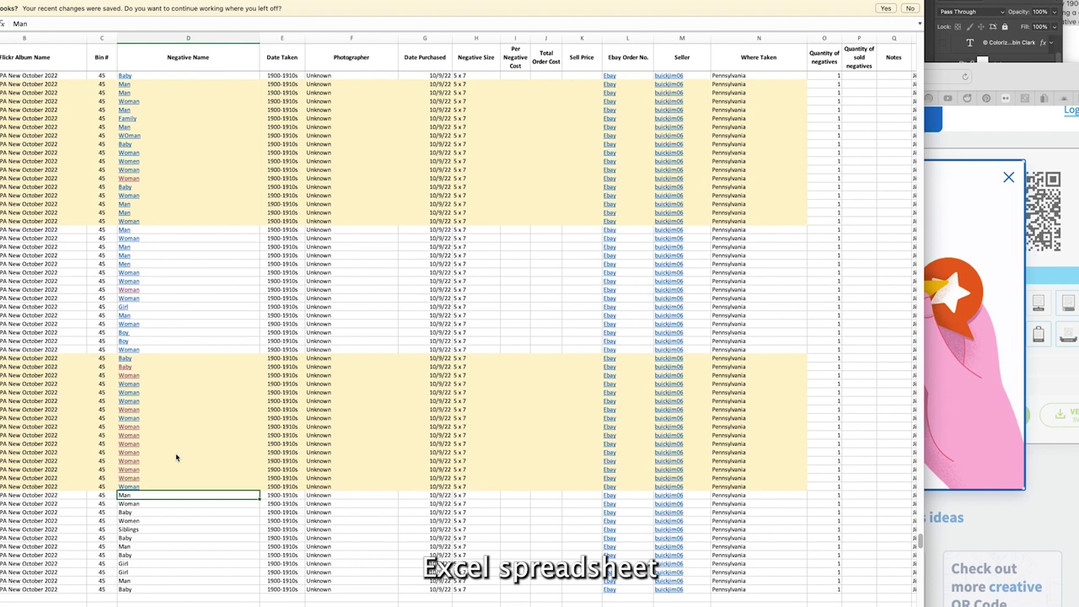
Step: Hyperlink the Man entry in cell D587 to the copied Flickr photo URL
key(super+k)
key(super+v)
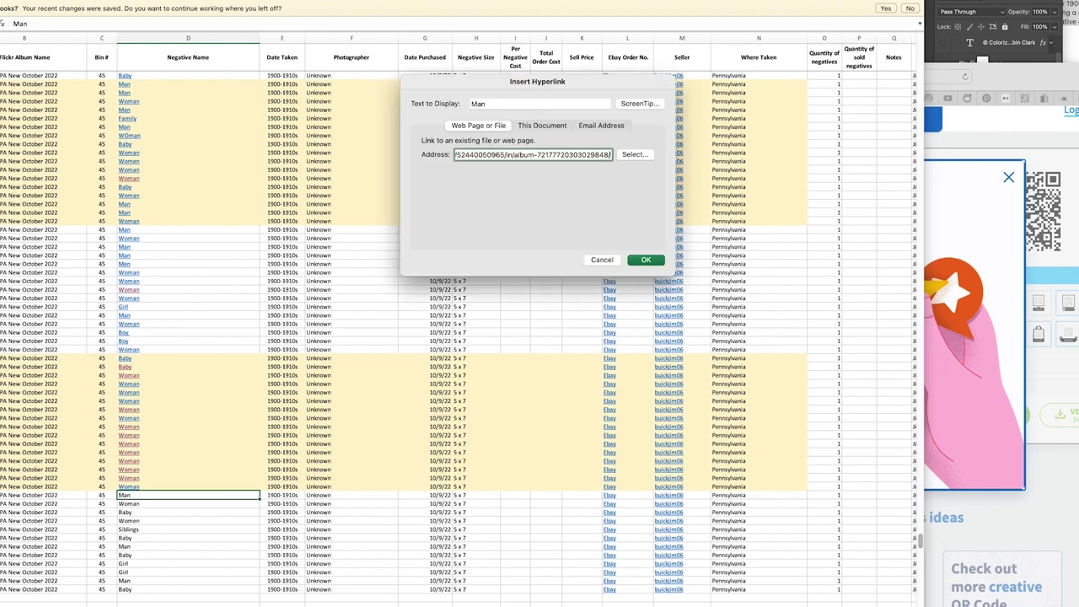
key(Return)
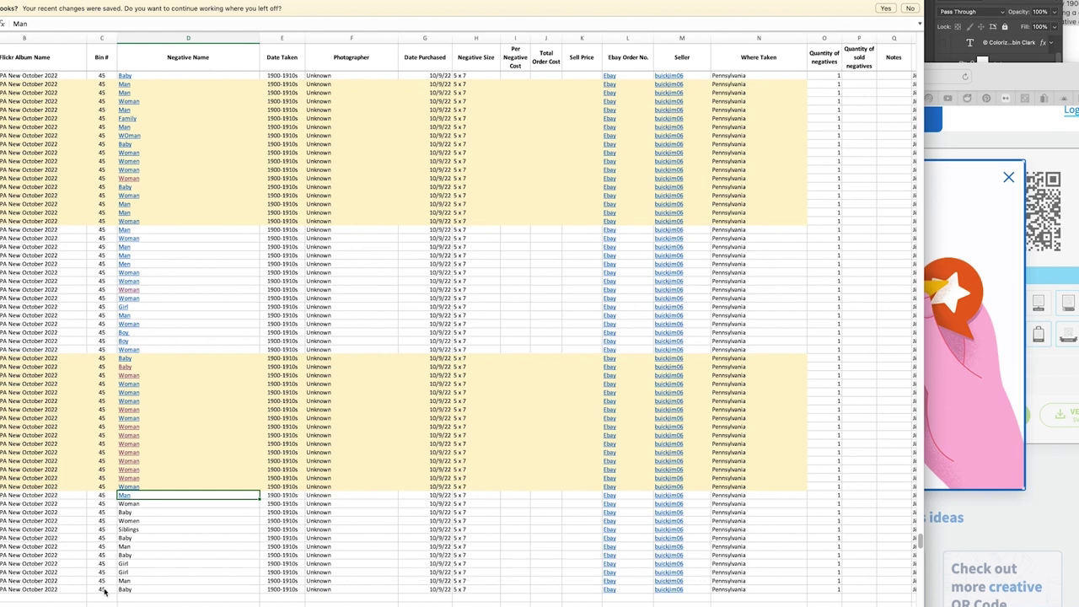
Step: Review the Quantity column, the 10/9/2022 purchase date, the 5 x 7 size and the linked Man entry
click(815, 37)
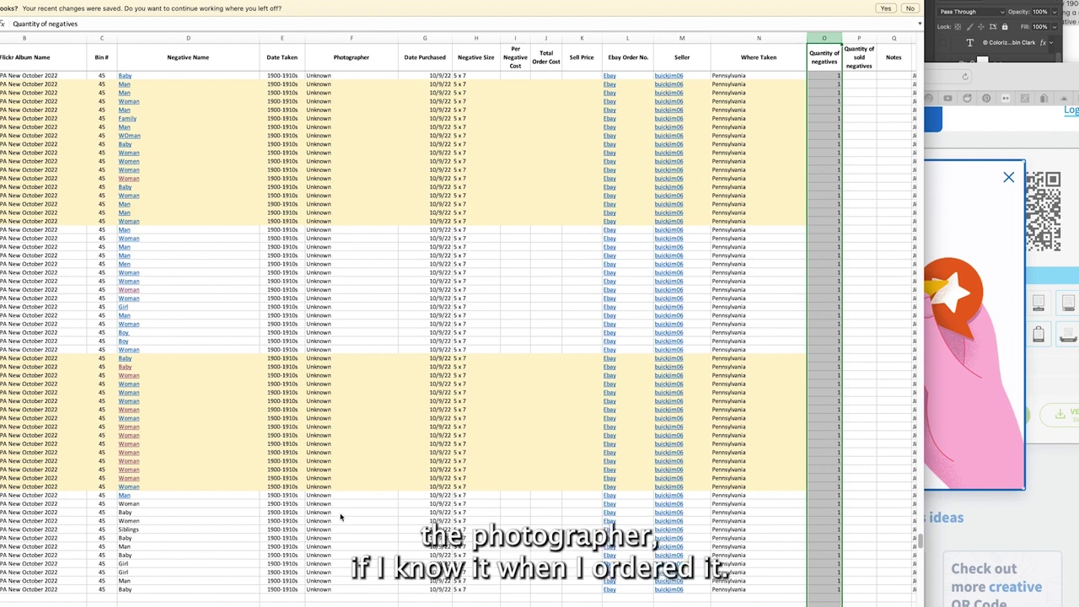
click(413, 581)
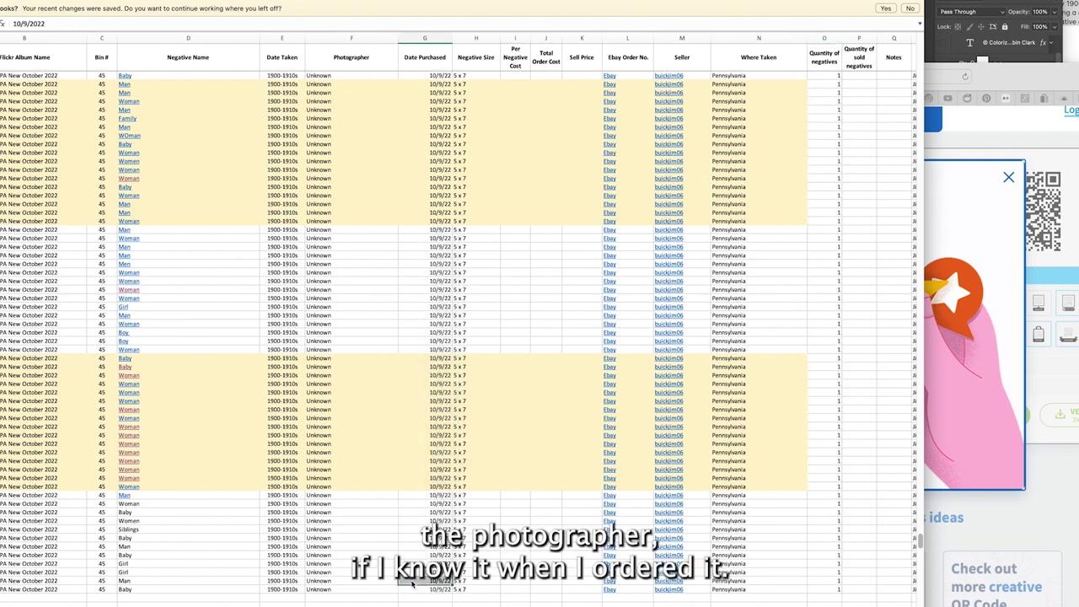
click(470, 513)
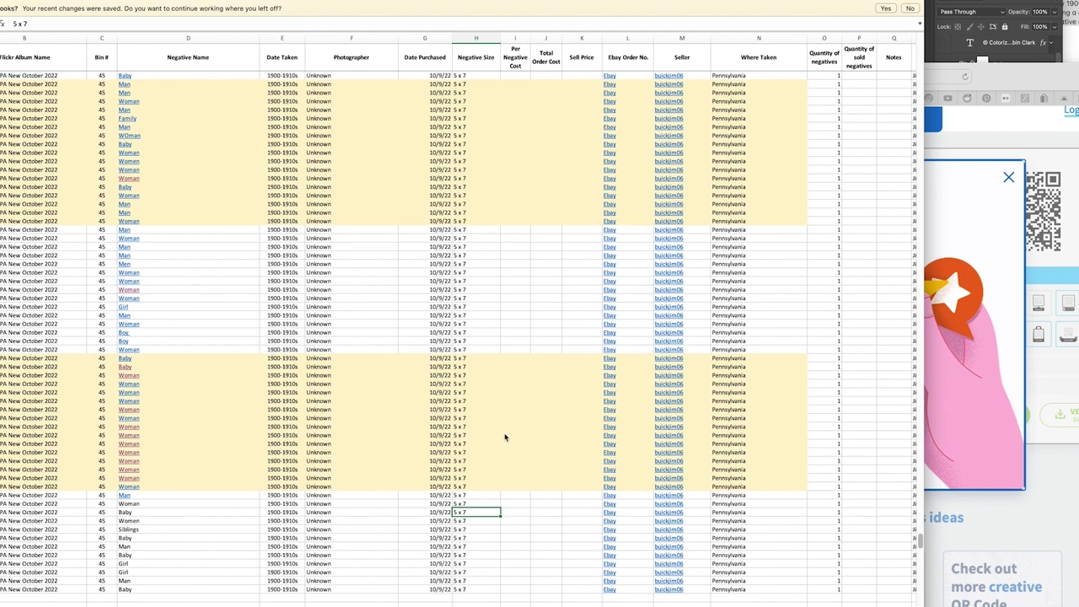
click(173, 495)
click(1076, 505)
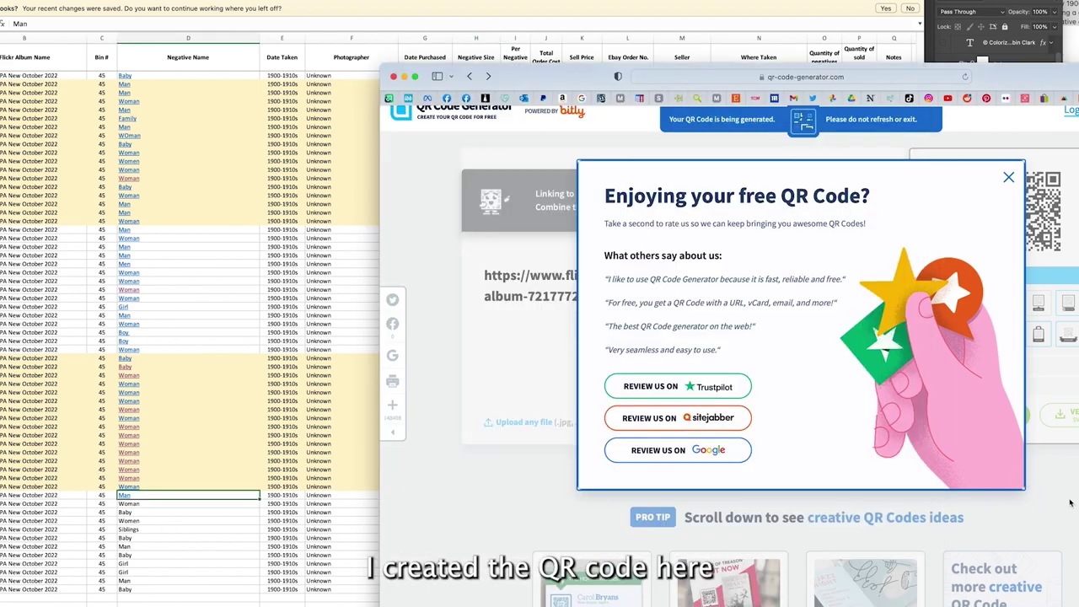
Step: Bring the Excel negatives inventory spreadsheet back to the front
click(174, 499)
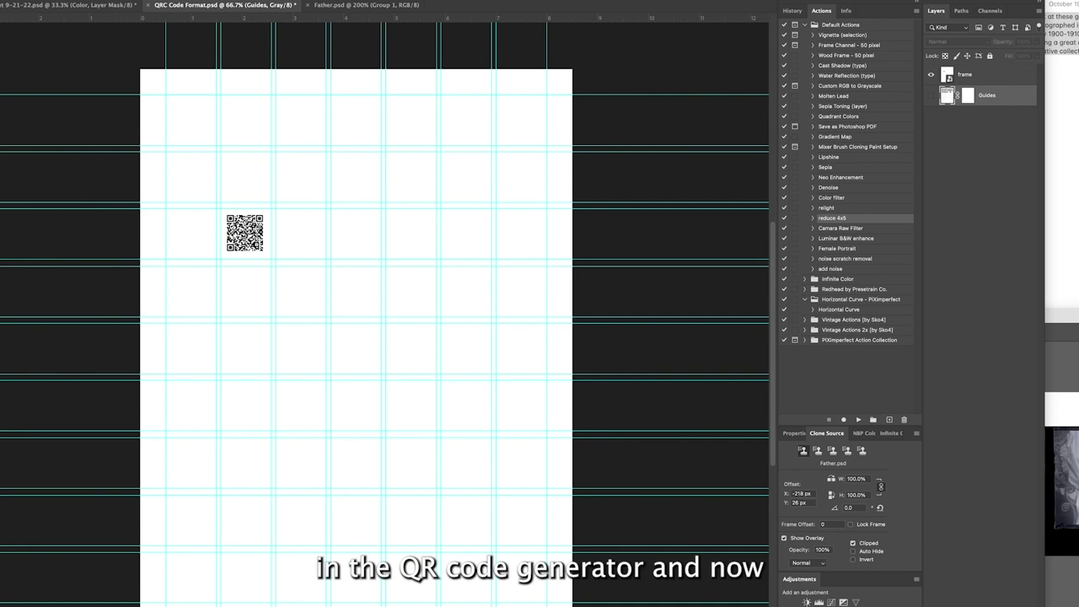
Step: Place the downloaded QR code on the sheet, scale it to label size, and delete the old frame layer
drag(1058, 211, 363, 273)
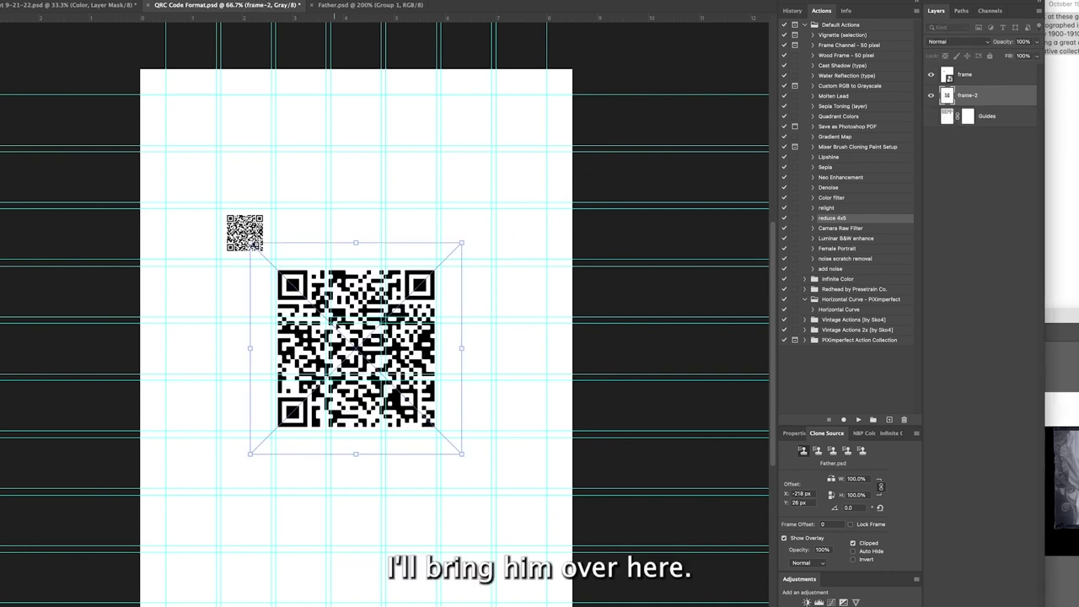
drag(339, 321, 365, 287)
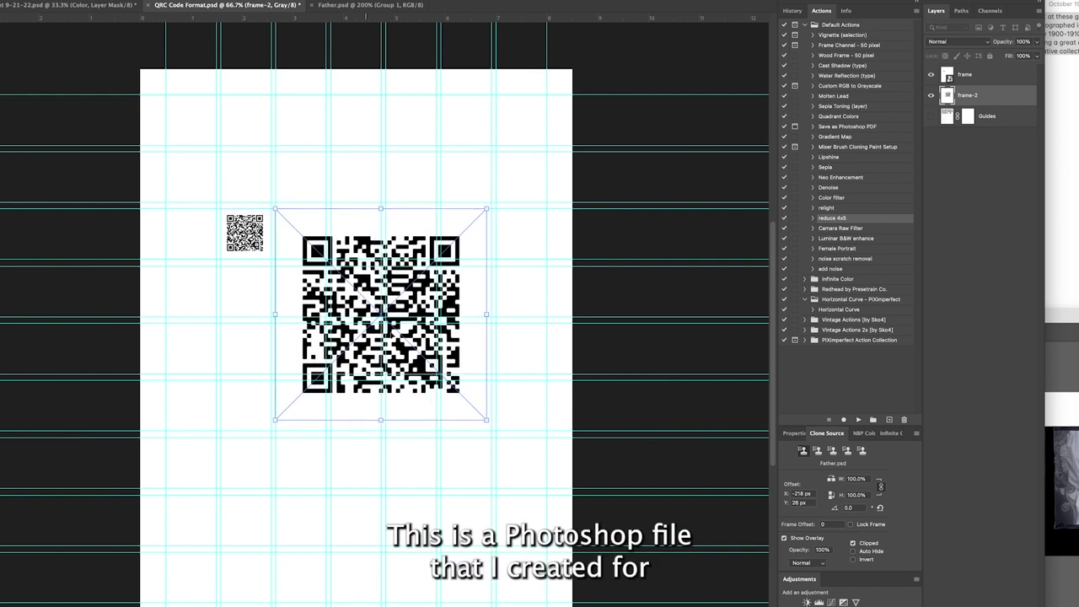
drag(487, 419, 323, 256)
key(Return)
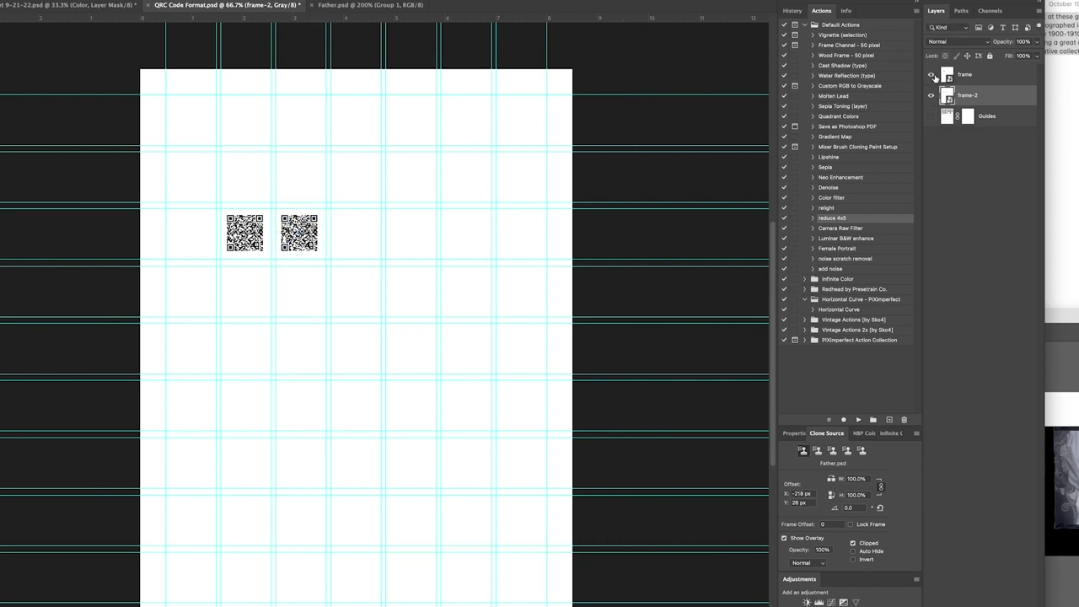
drag(985, 73, 1031, 553)
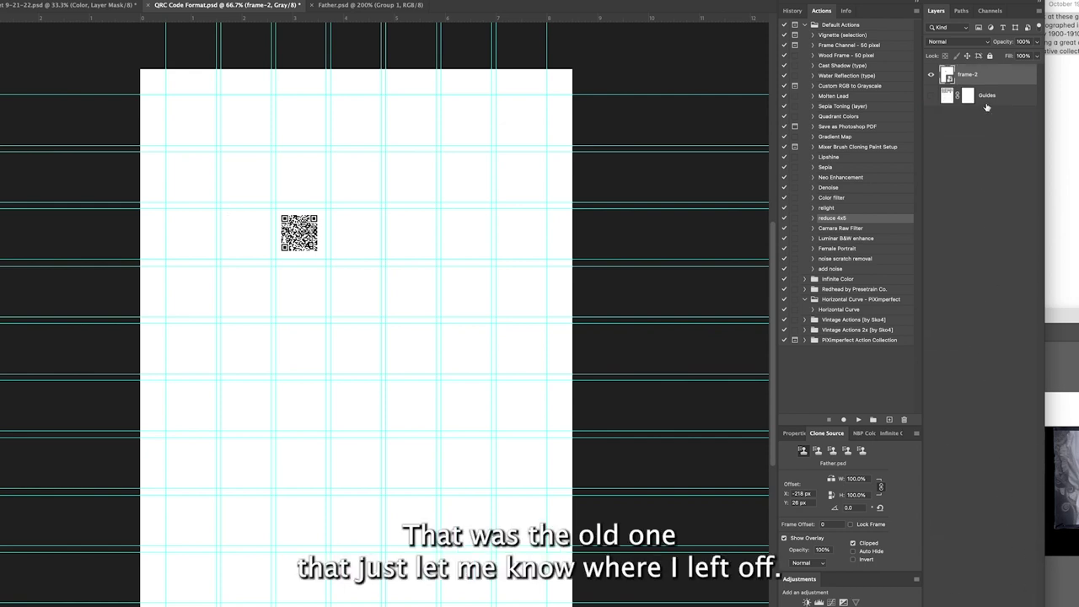
Step: Place the next QR code at label size beside the first, then drop in a third
drag(843, 185, 362, 306)
drag(407, 277, 325, 245)
drag(167, 419, 319, 253)
key(Return)
drag(299, 253, 354, 270)
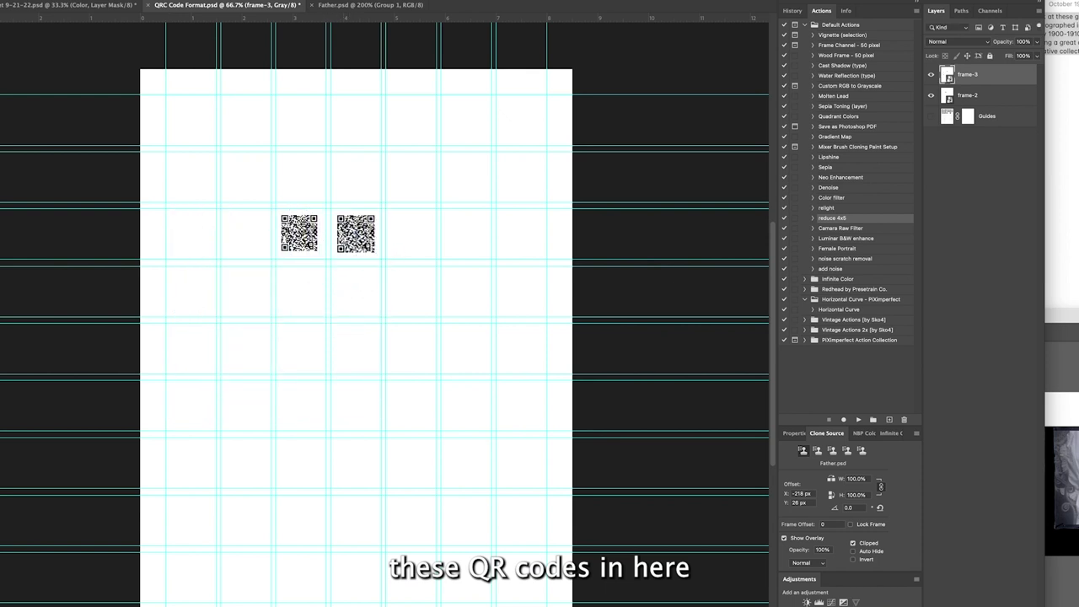
drag(925, 178, 401, 268)
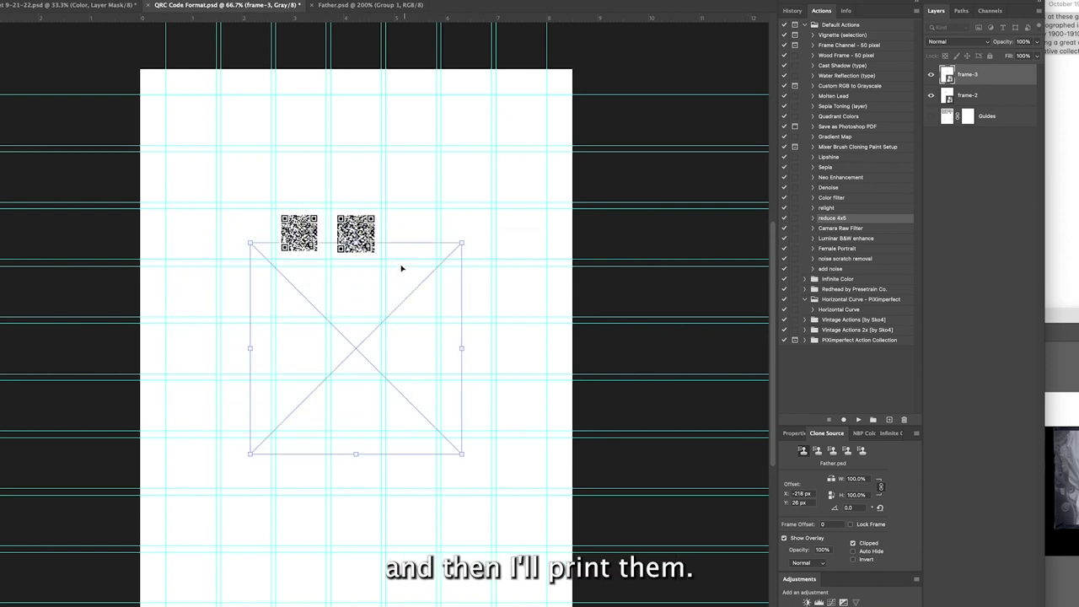